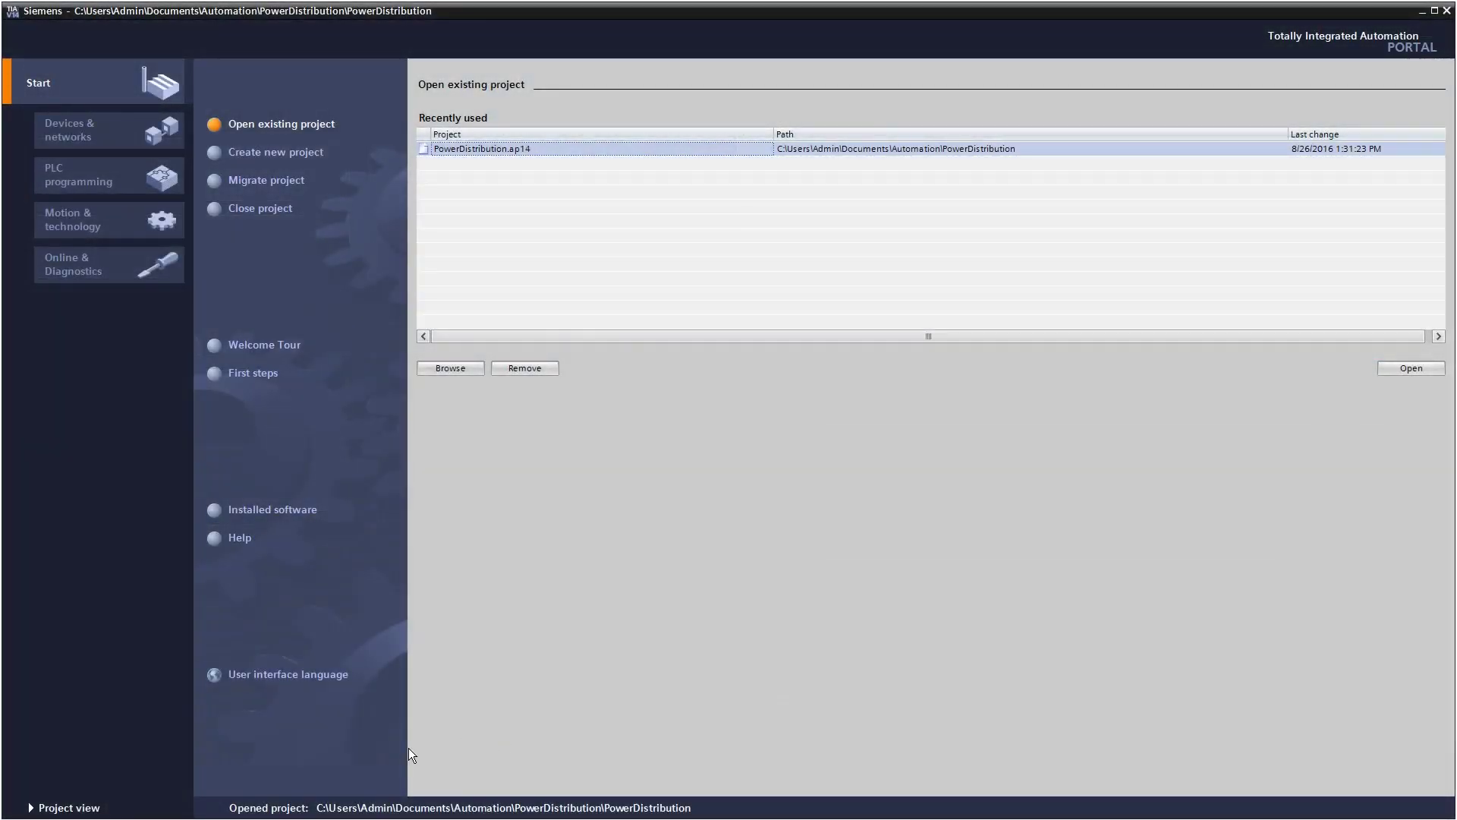
In Project view, add a COM800 data server (3VA9 987-0TA10) from the Dataserver catalog to the network.
{"action": "left_click", "coordinate": [80, 809]}
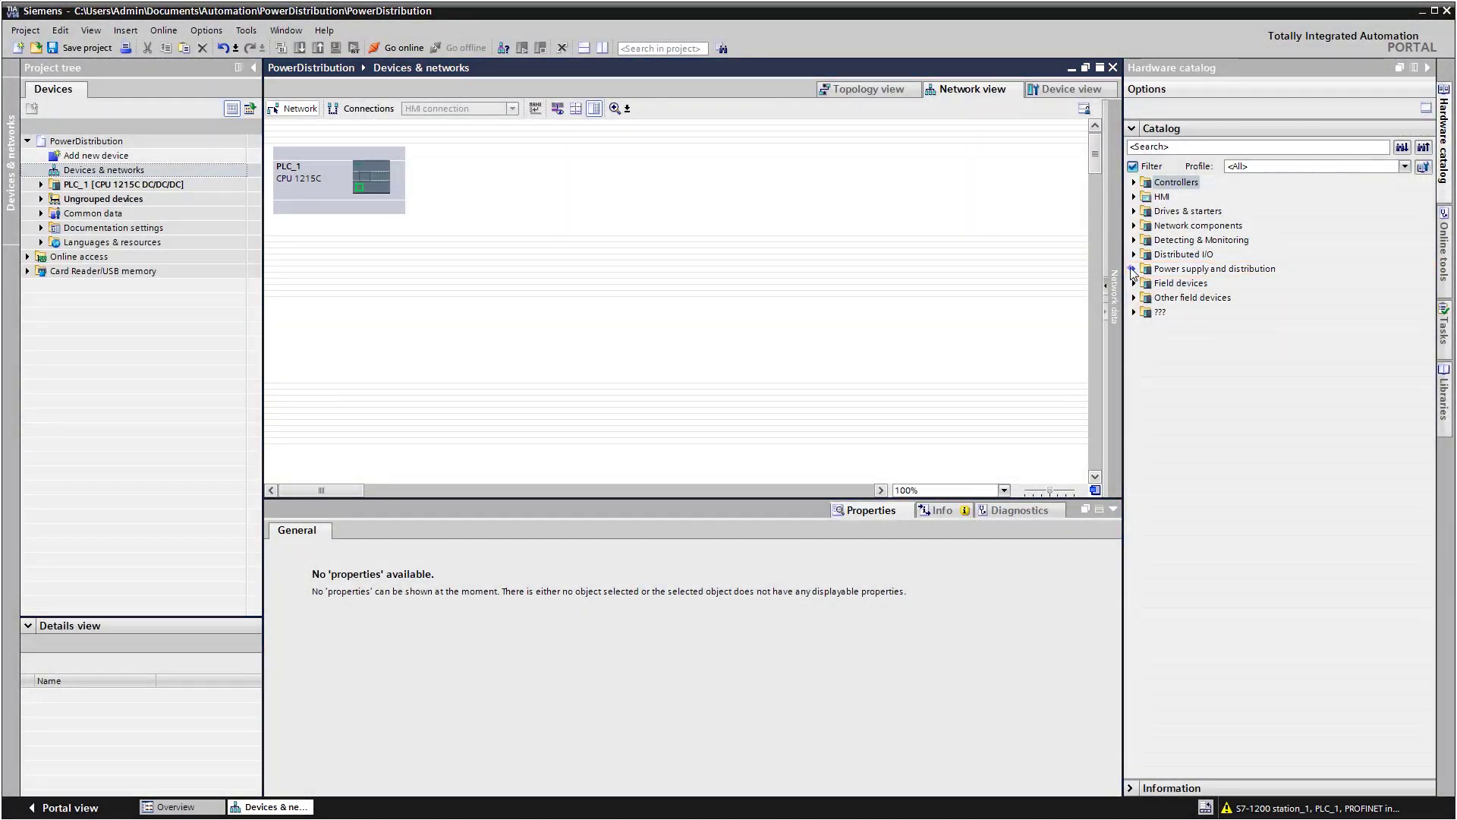
{"action": "left_click", "coordinate": [1133, 269]}
{"action": "left_click", "coordinate": [1146, 298]}
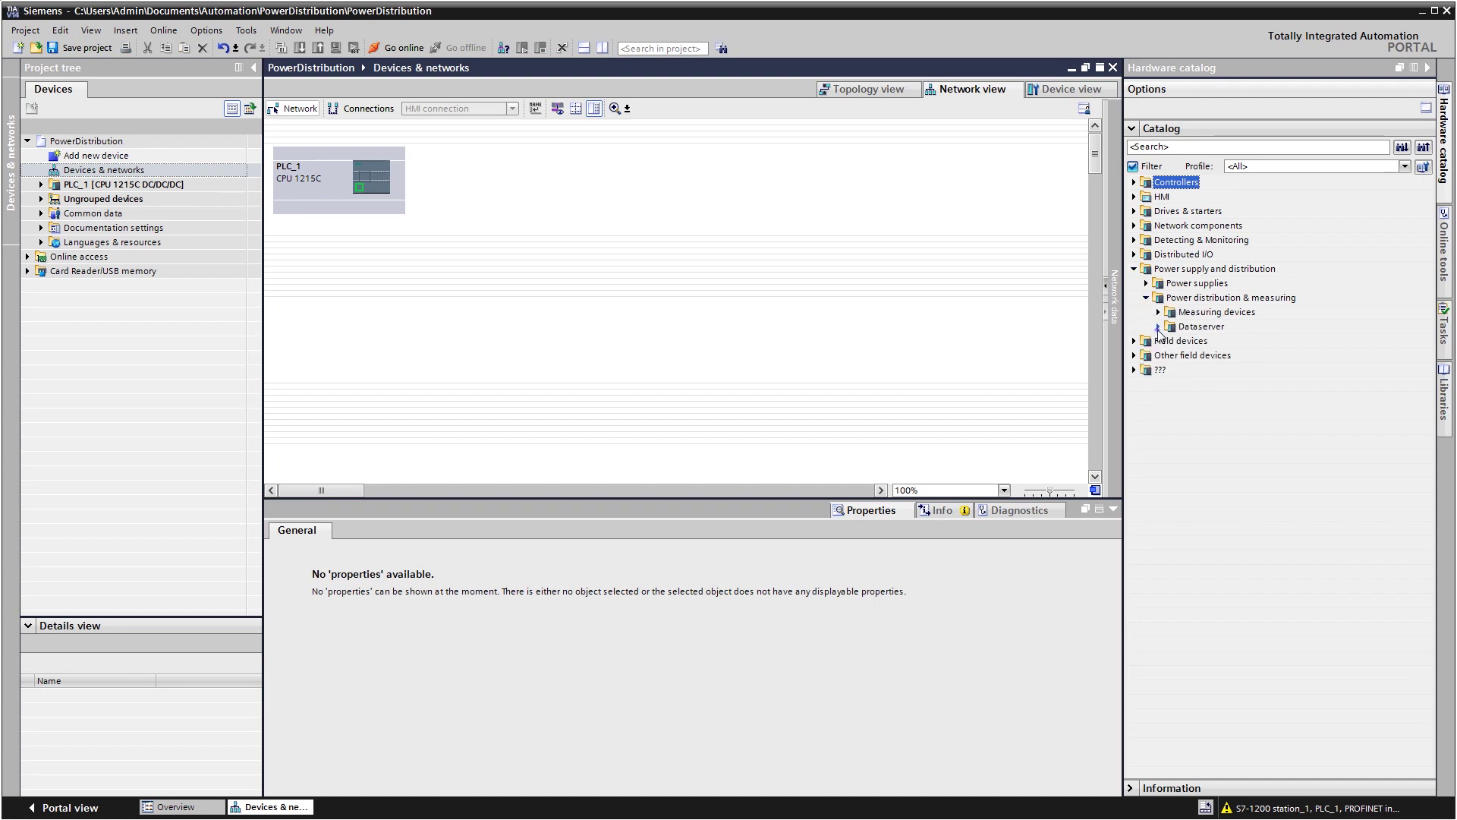
{"action": "left_click", "coordinate": [1158, 327]}
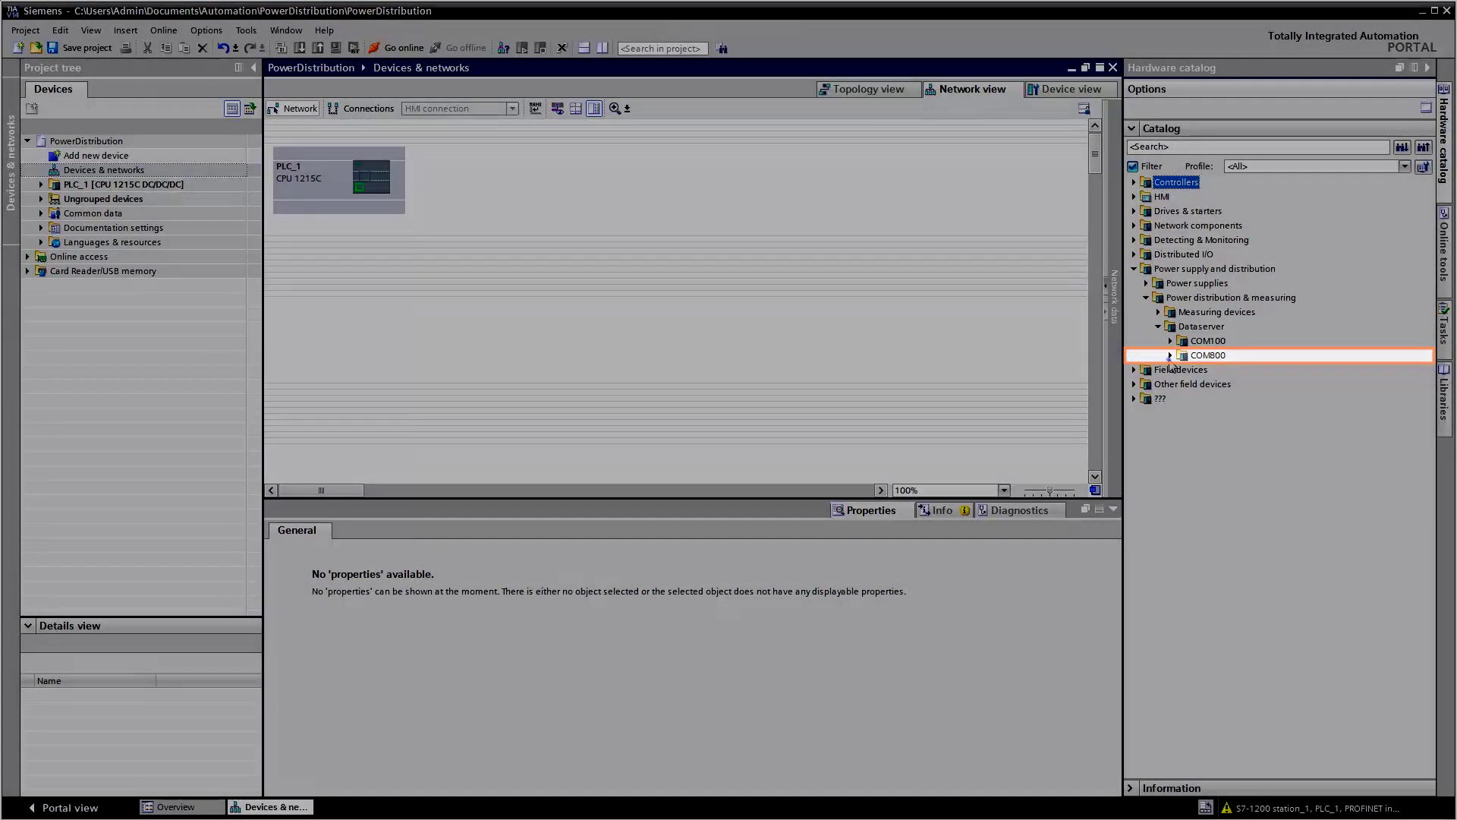
{"action": "left_click", "coordinate": [1169, 356]}
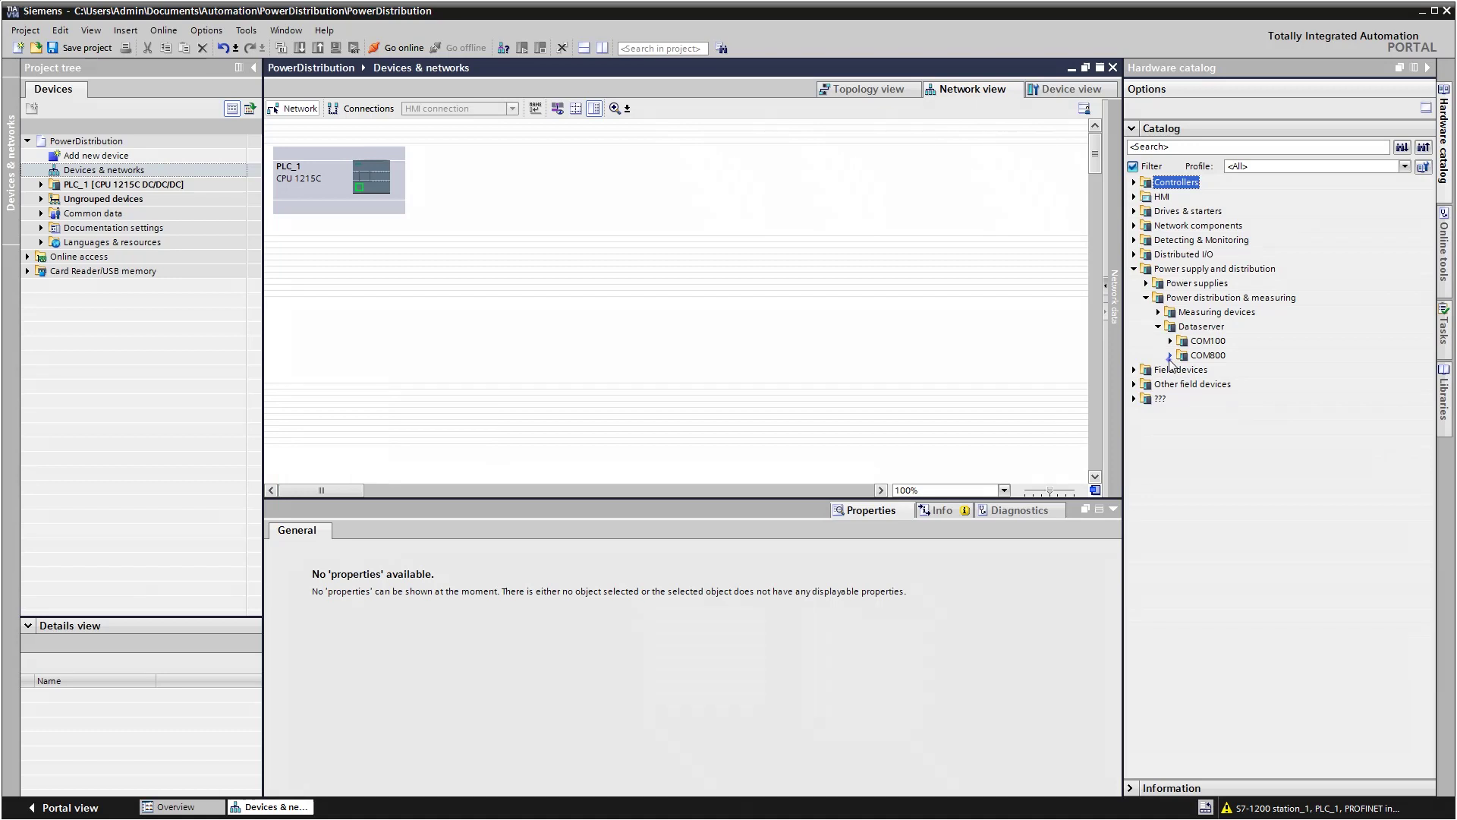
{"action": "double_click", "coordinate": [1207, 372]}
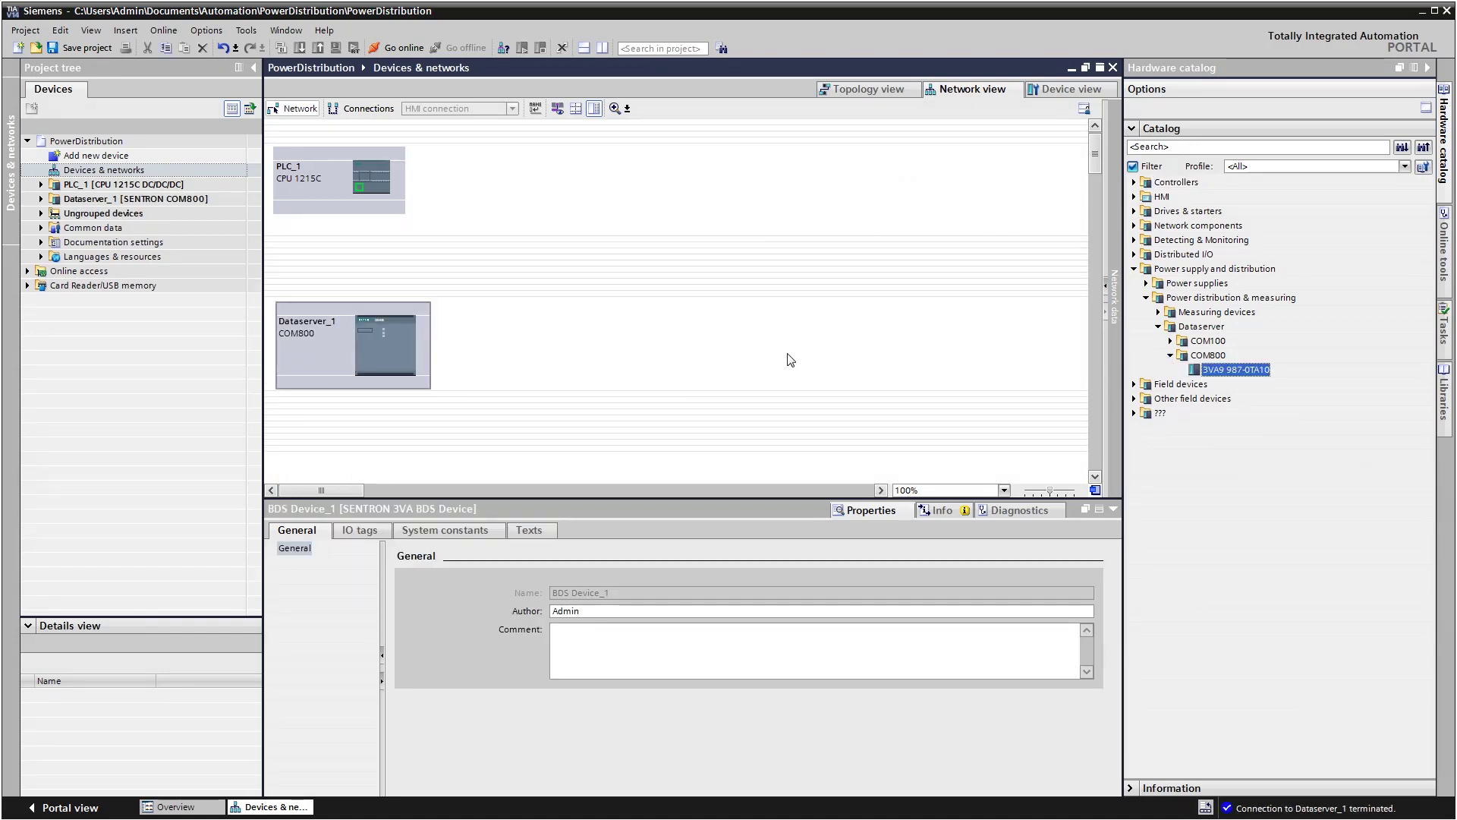
Insert a 7KM9 PROFINET expansion module into the COM800 and start entering IP address 172.16.35.140.
{"action": "double_click", "coordinate": [385, 338]}
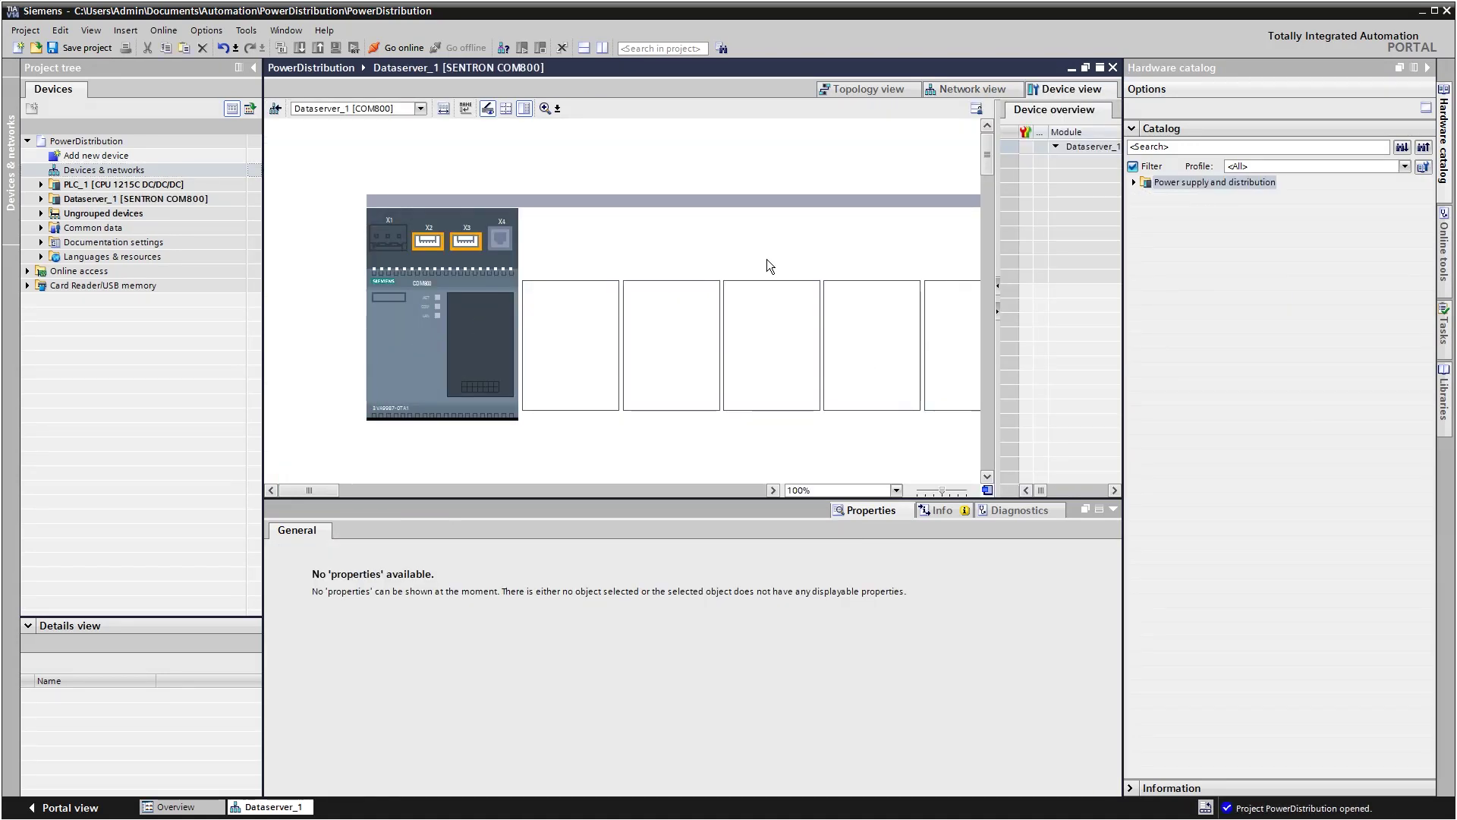
{"action": "left_click", "coordinate": [1134, 184]}
{"action": "left_click", "coordinate": [1147, 197]}
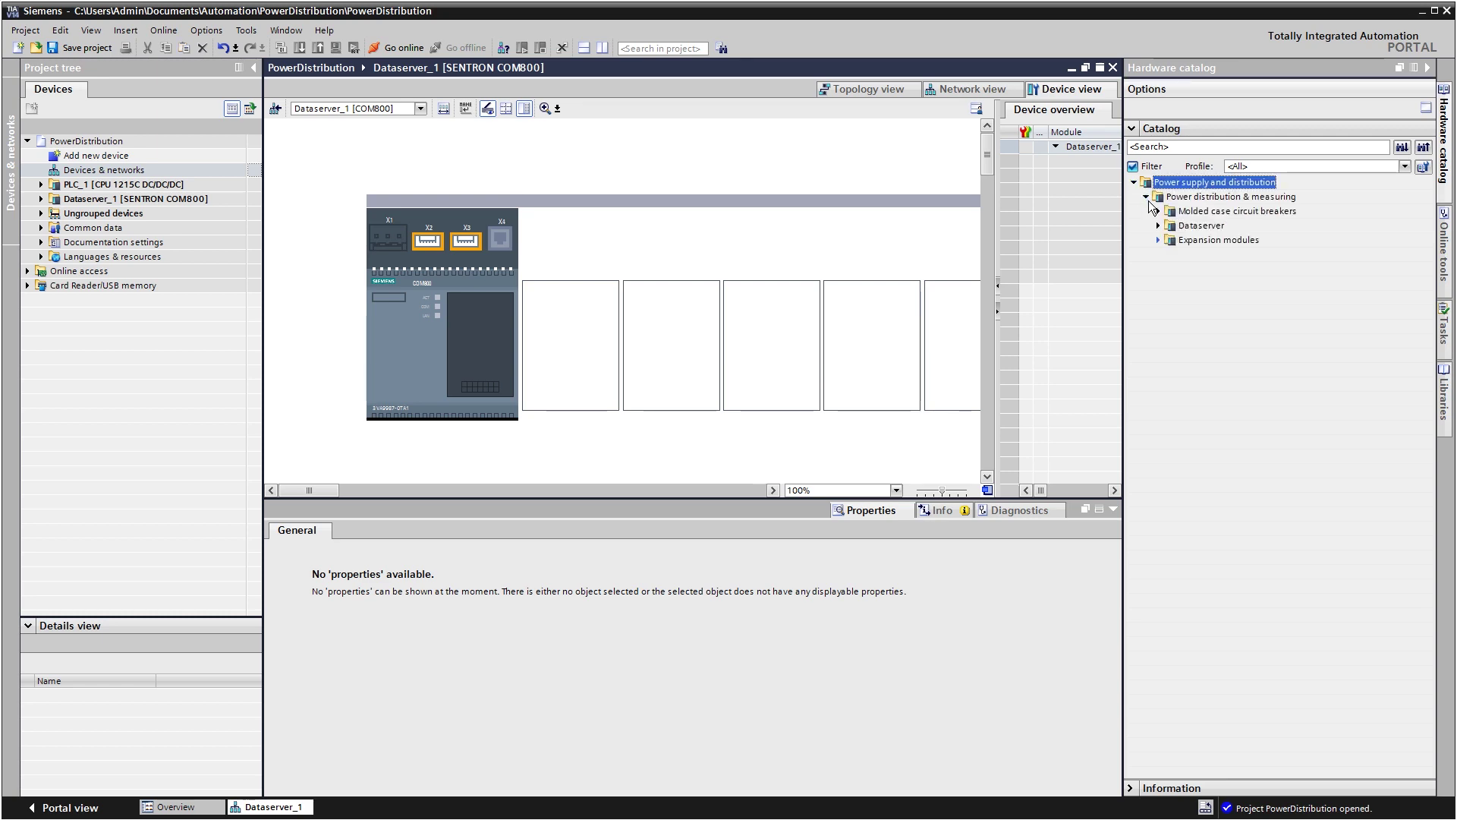
{"action": "left_click", "coordinate": [1159, 240]}
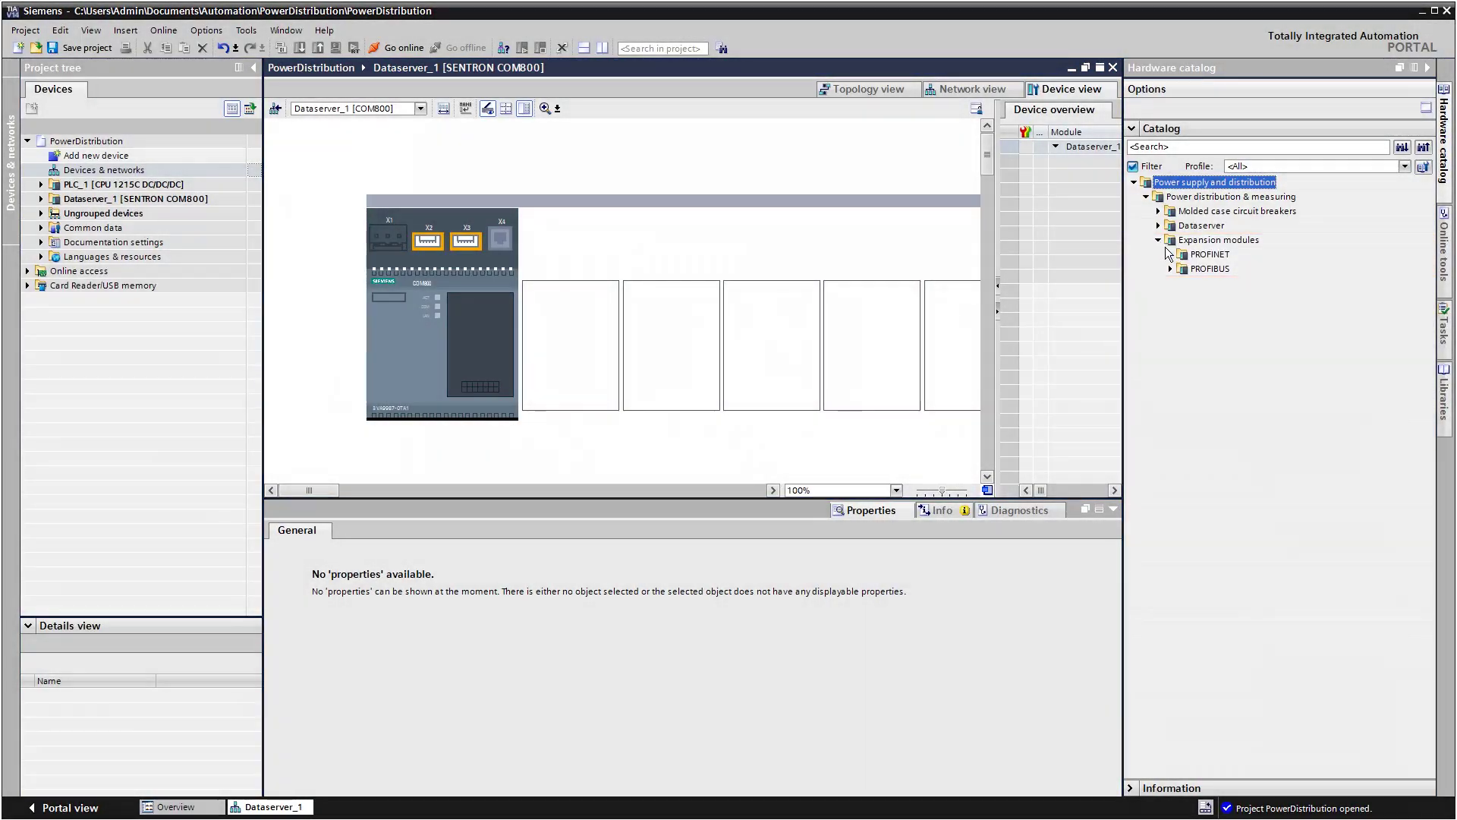
{"action": "left_click_drag", "start_coordinate": [1193, 269], "coordinate": [958, 307]}
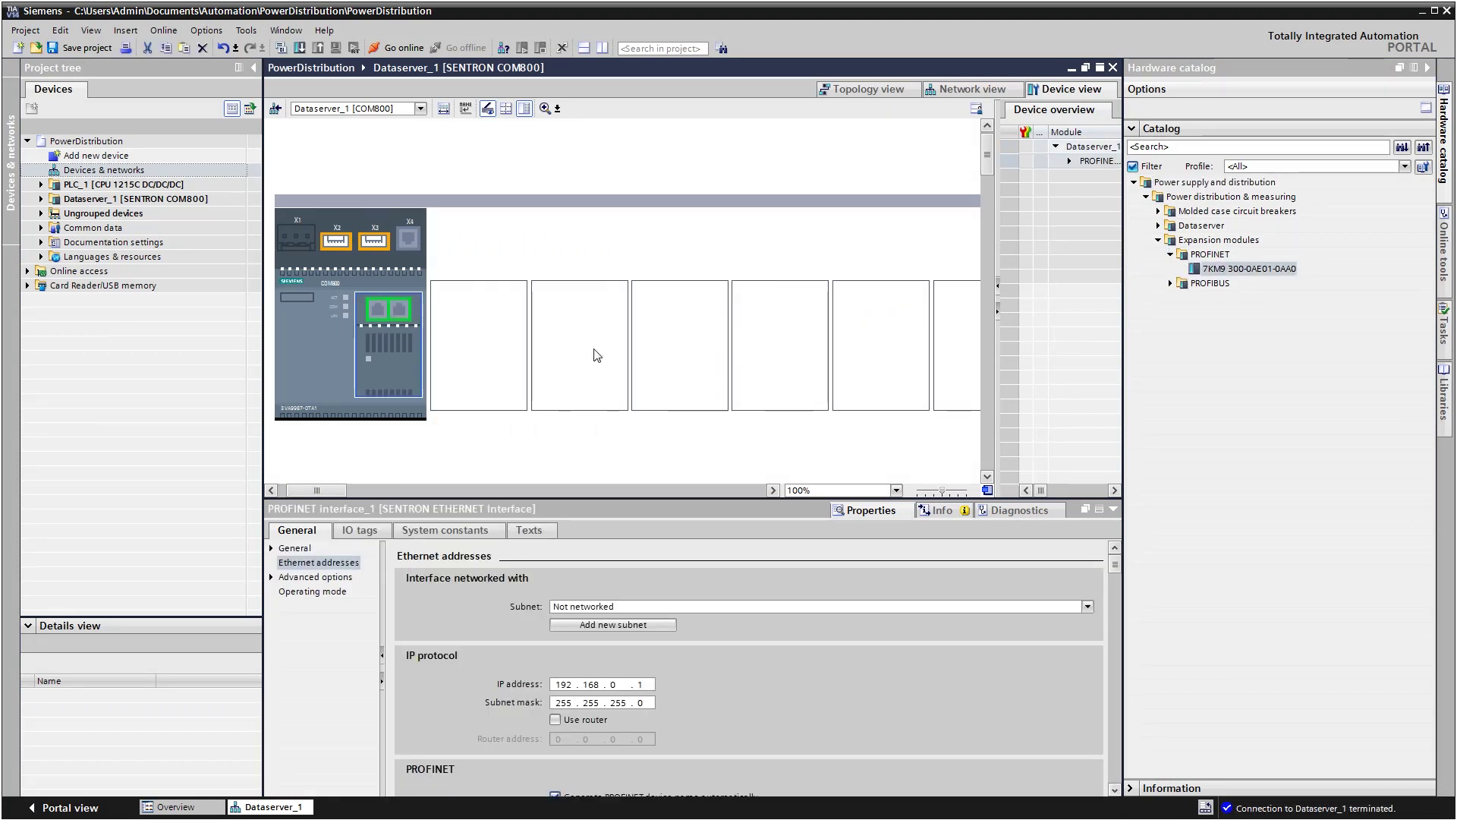
{"action": "double_click", "coordinate": [565, 687]}
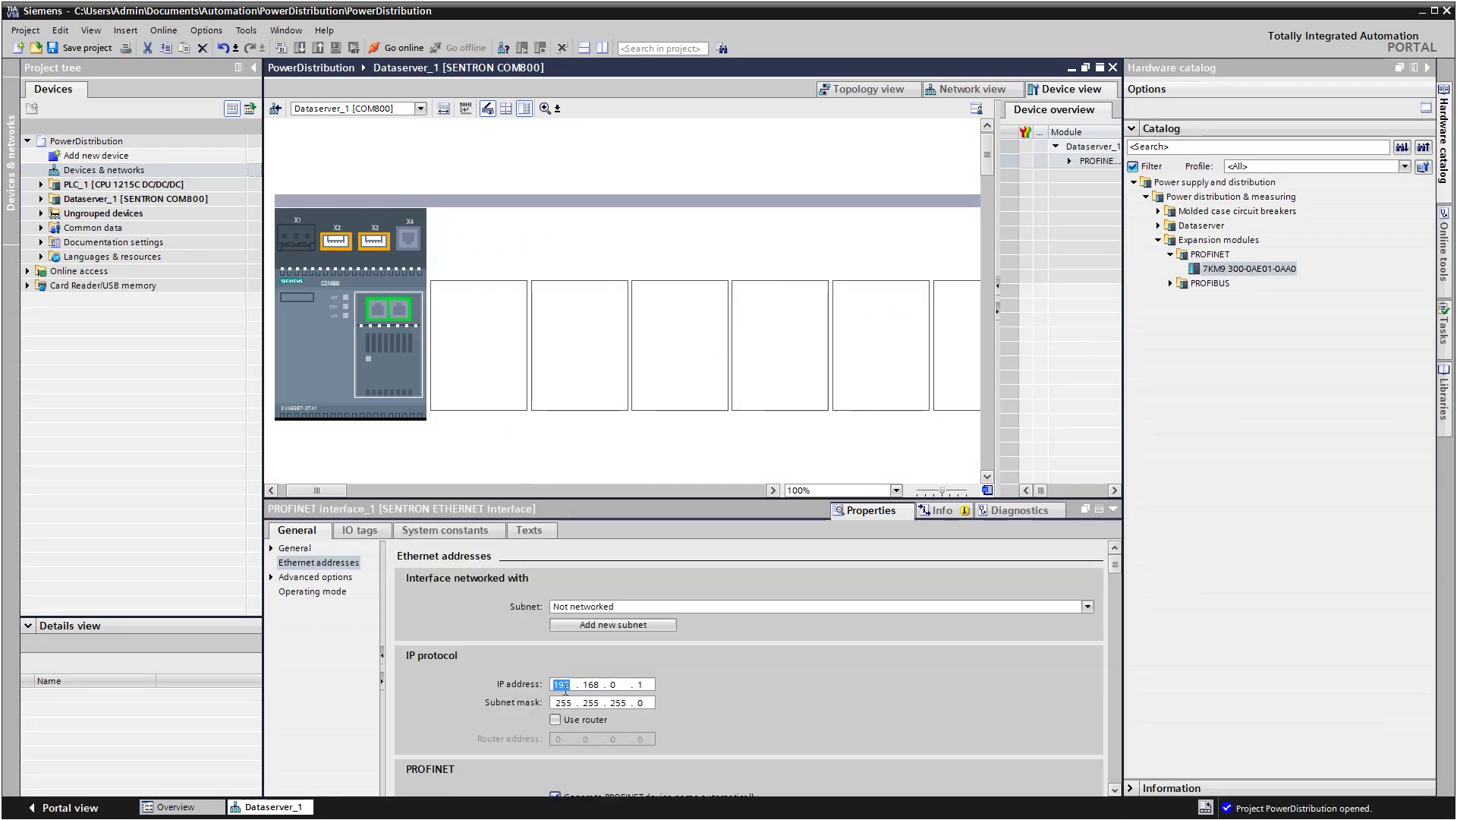
{"action": "type", "text": "172 . 16"}
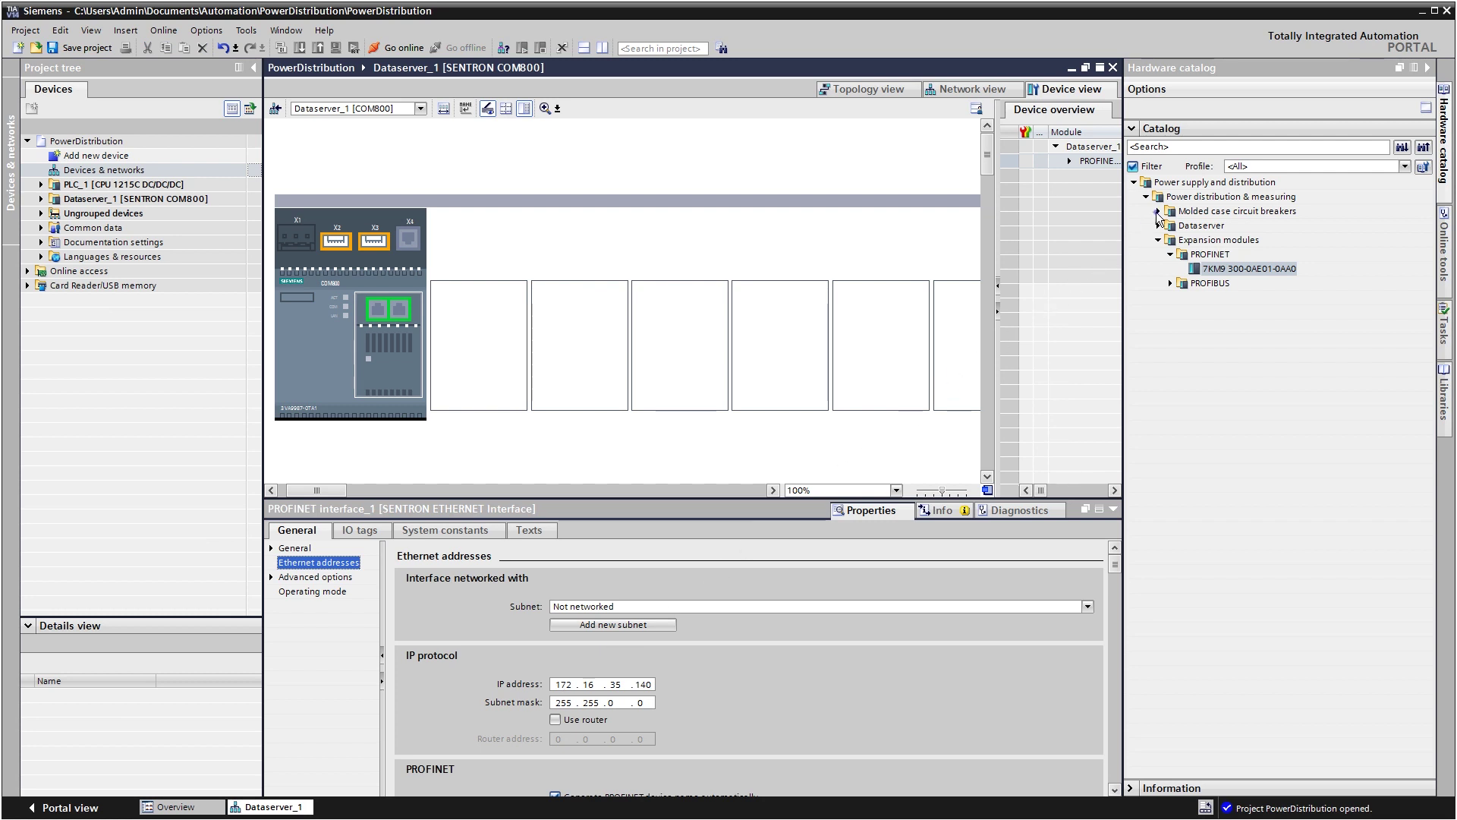
Add two 3VA2 1xx KP3 breakers from the catalog, one with ETU850 and one with ETU550.
{"action": "left_click", "coordinate": [1157, 212]}
{"action": "left_click", "coordinate": [1170, 226]}
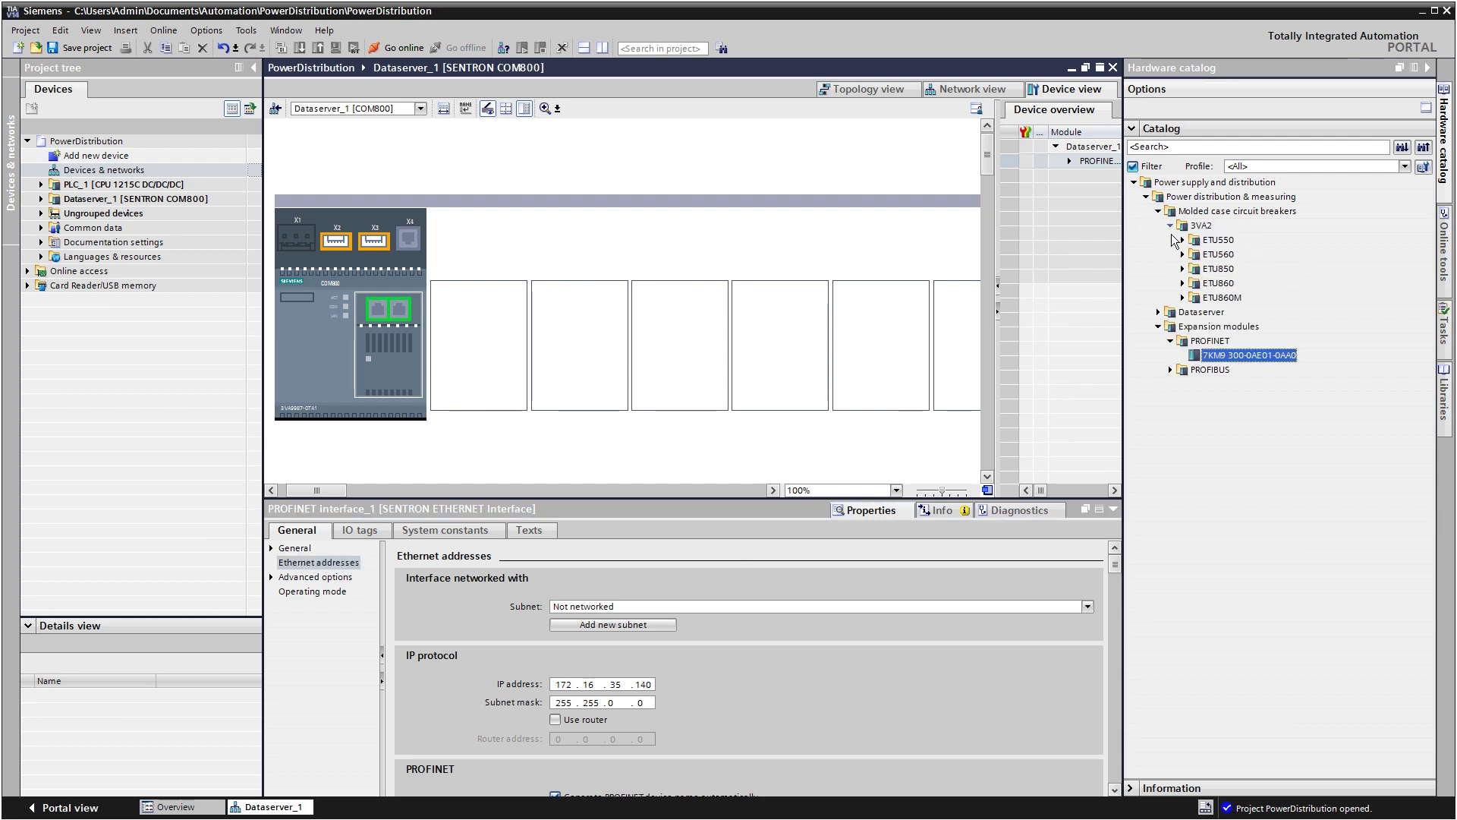
{"action": "left_click", "coordinate": [1182, 269]}
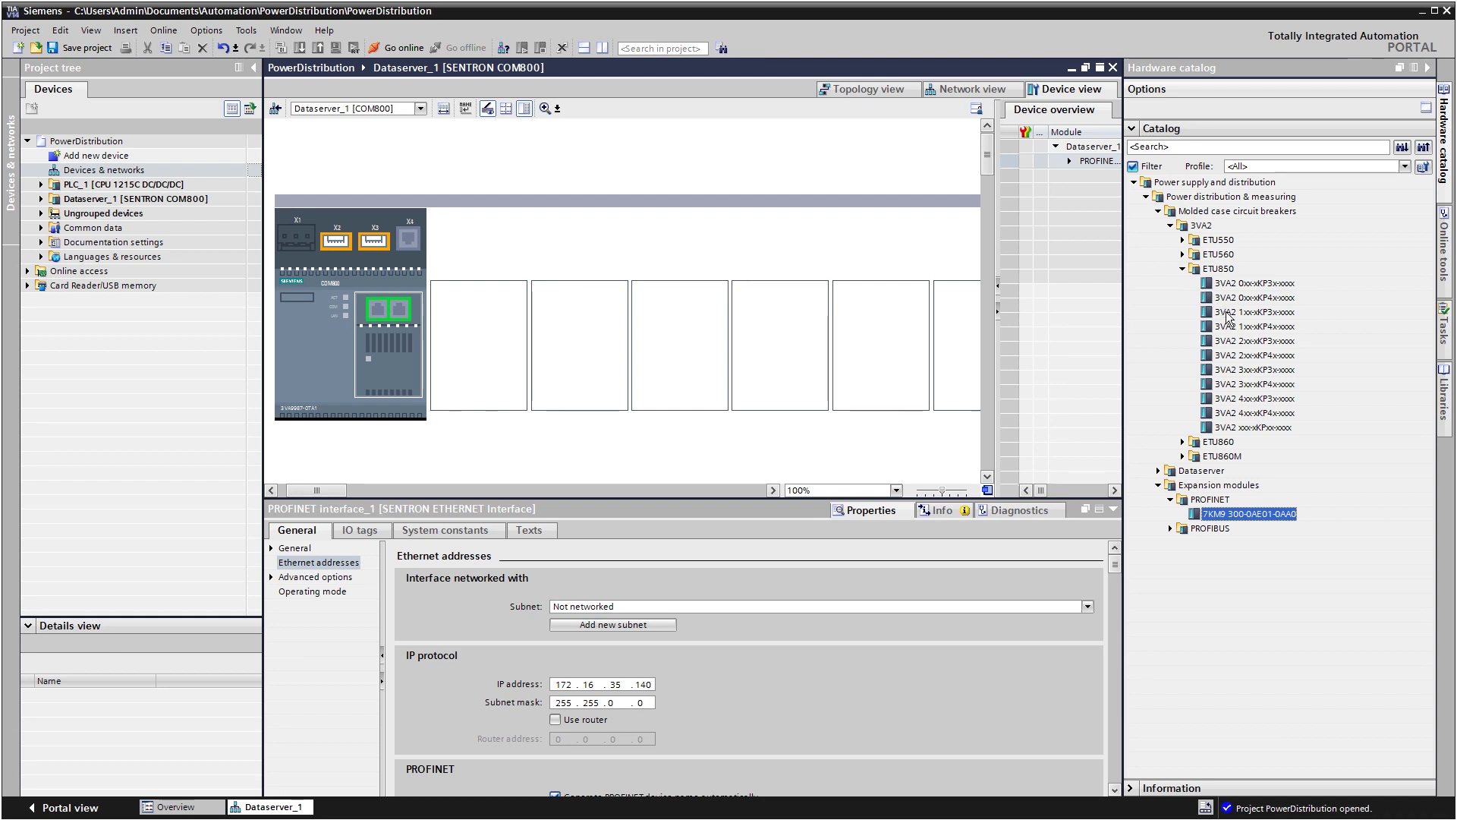
{"action": "double_click", "coordinate": [1226, 314]}
{"action": "left_click", "coordinate": [1184, 240]}
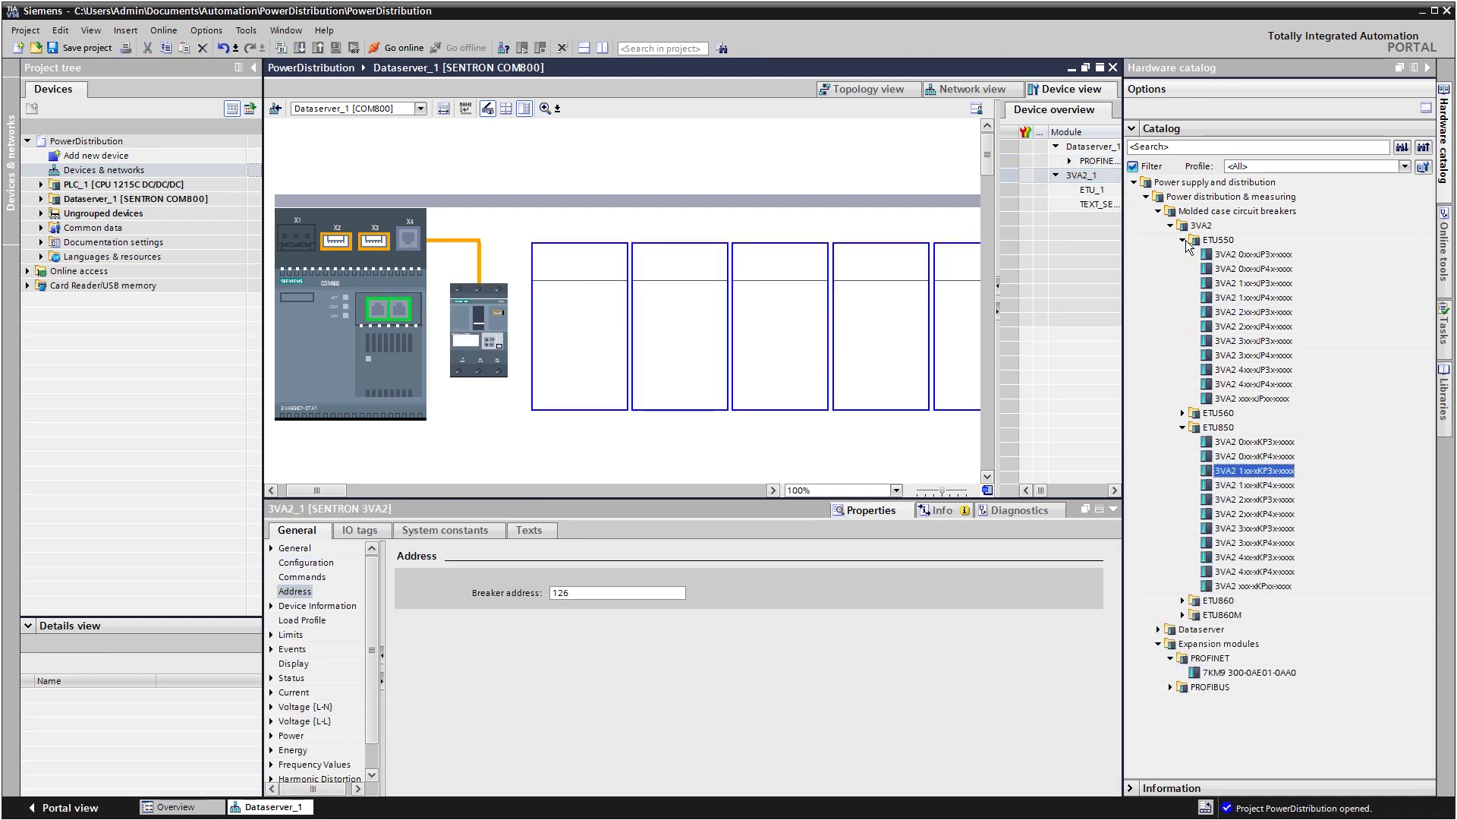
{"action": "double_click", "coordinate": [1226, 284]}
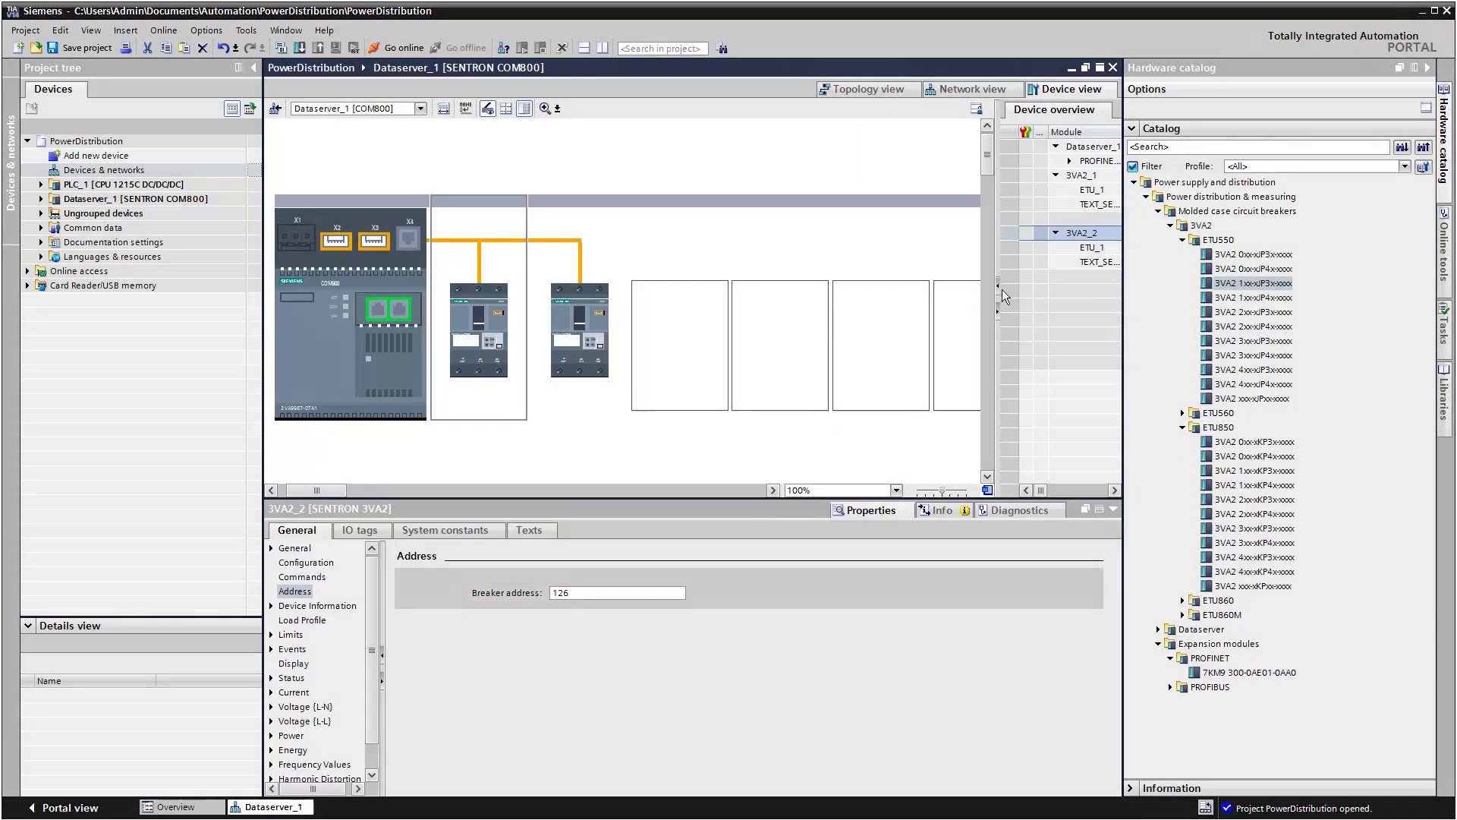
Give the two 3VA2 breakers breaker addresses 1 and 2.
{"action": "left_click", "coordinate": [468, 313]}
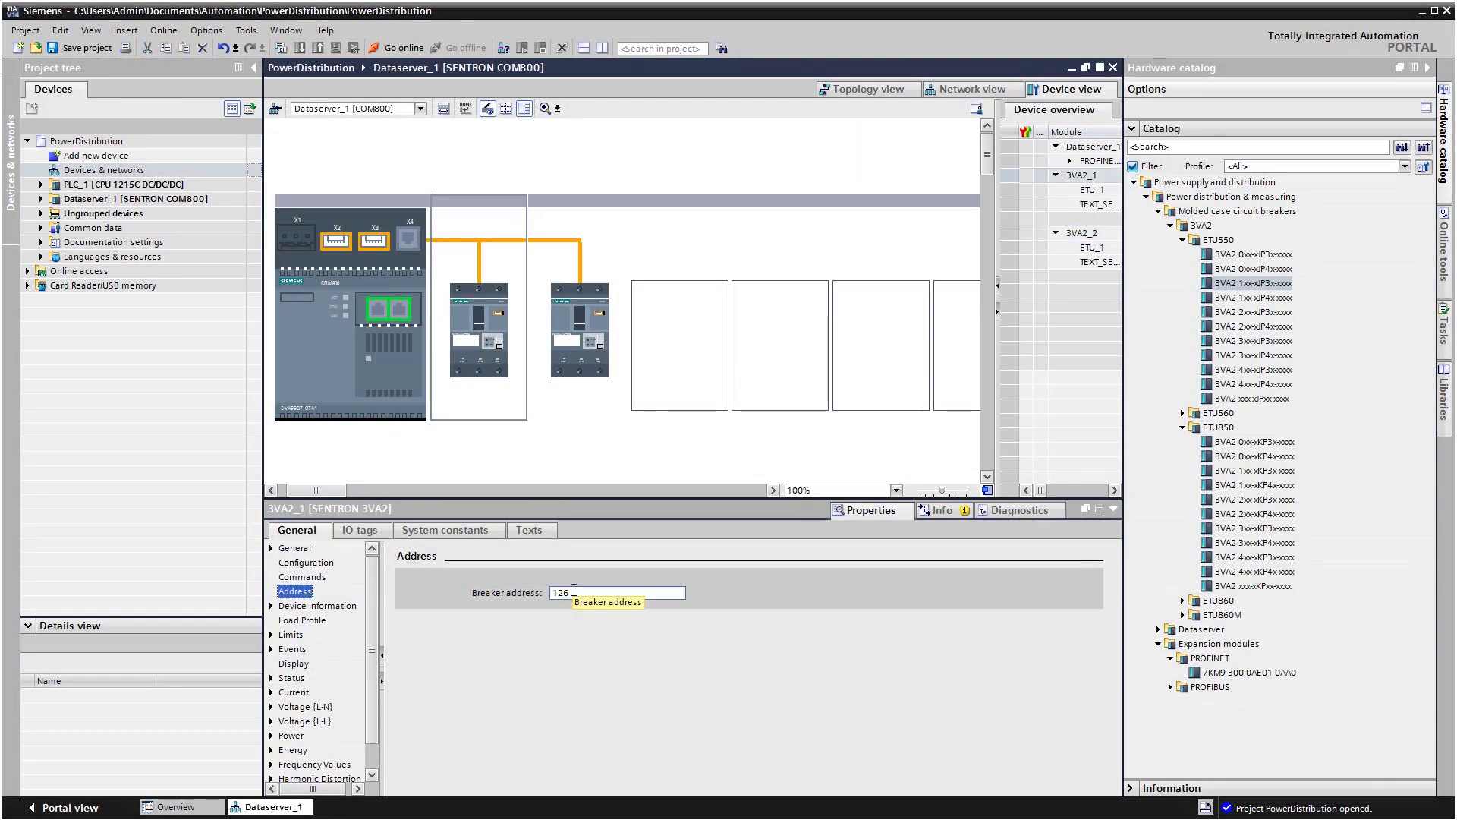
{"action": "left_click_drag", "start_coordinate": [575, 592], "coordinate": [555, 593]}
{"action": "type", "text": "1"}
{"action": "left_click", "coordinate": [567, 358]}
{"action": "type", "text": "2"}
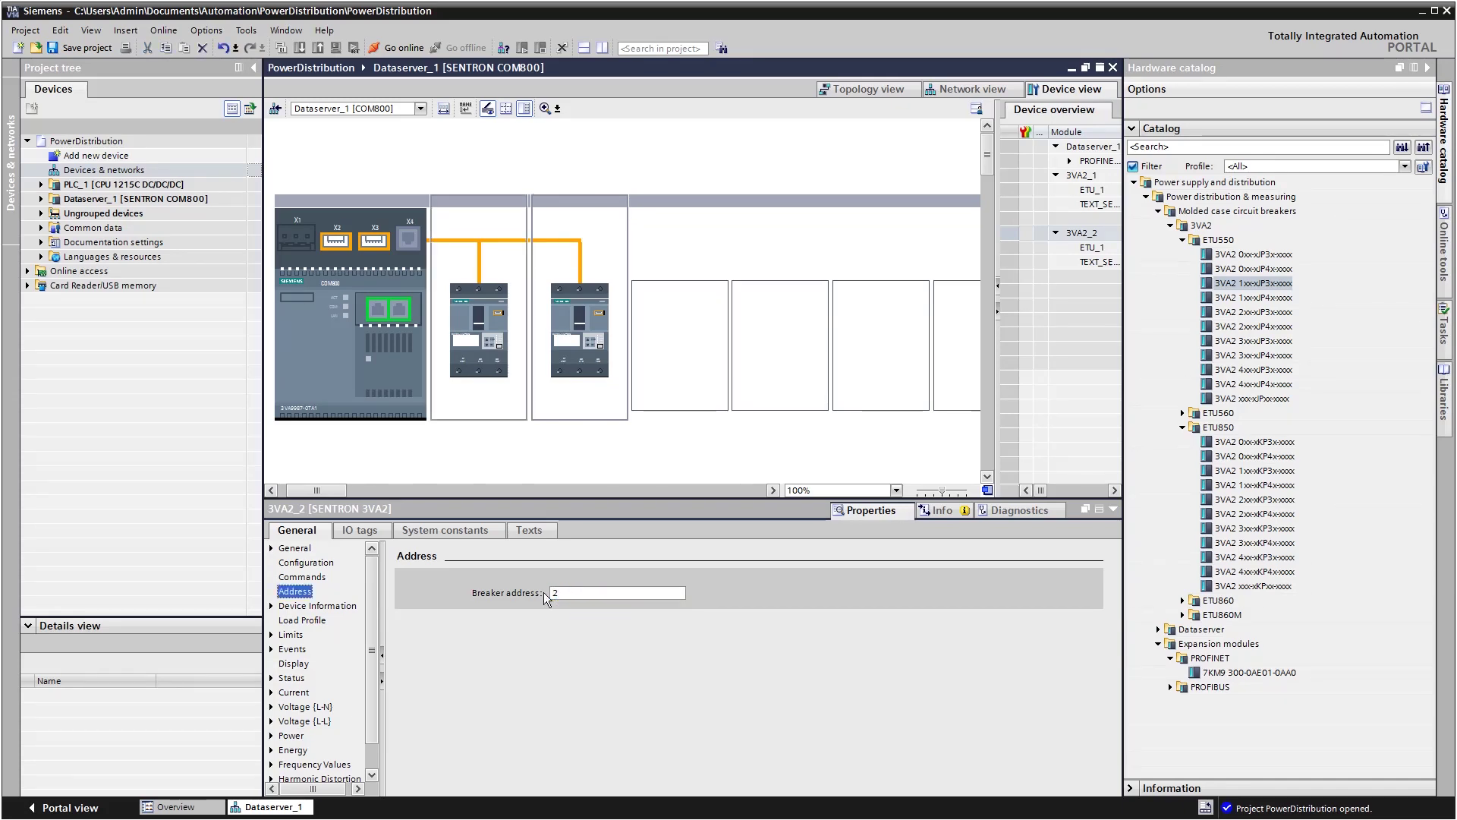
Set both breakers to rated current 160 A and switching capacity M.
{"action": "left_click", "coordinate": [477, 332]}
{"action": "left_click", "coordinate": [307, 563]}
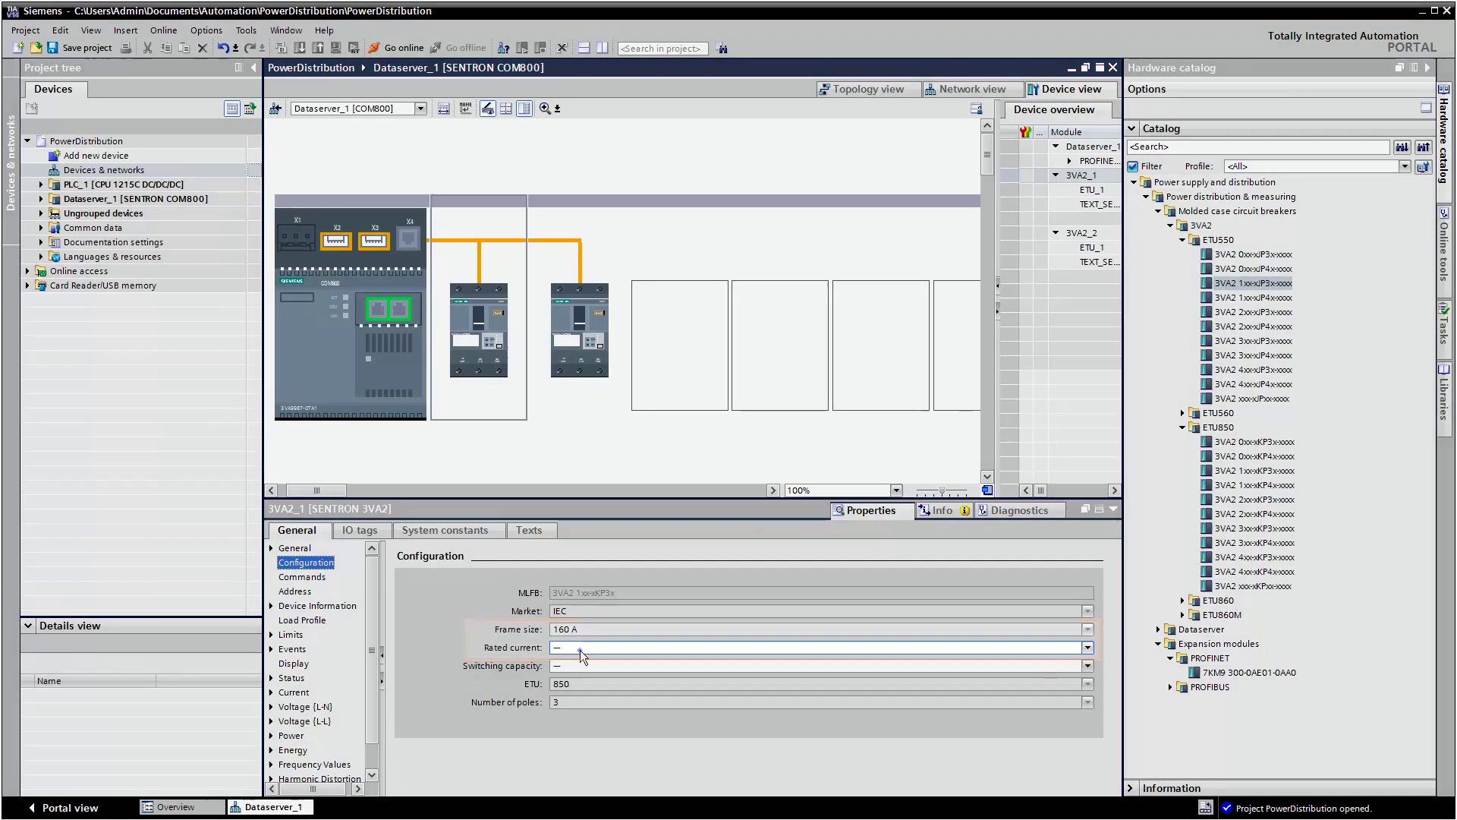
{"action": "left_click", "coordinate": [580, 650]}
{"action": "left_click", "coordinate": [595, 709]}
{"action": "left_click", "coordinate": [595, 668]}
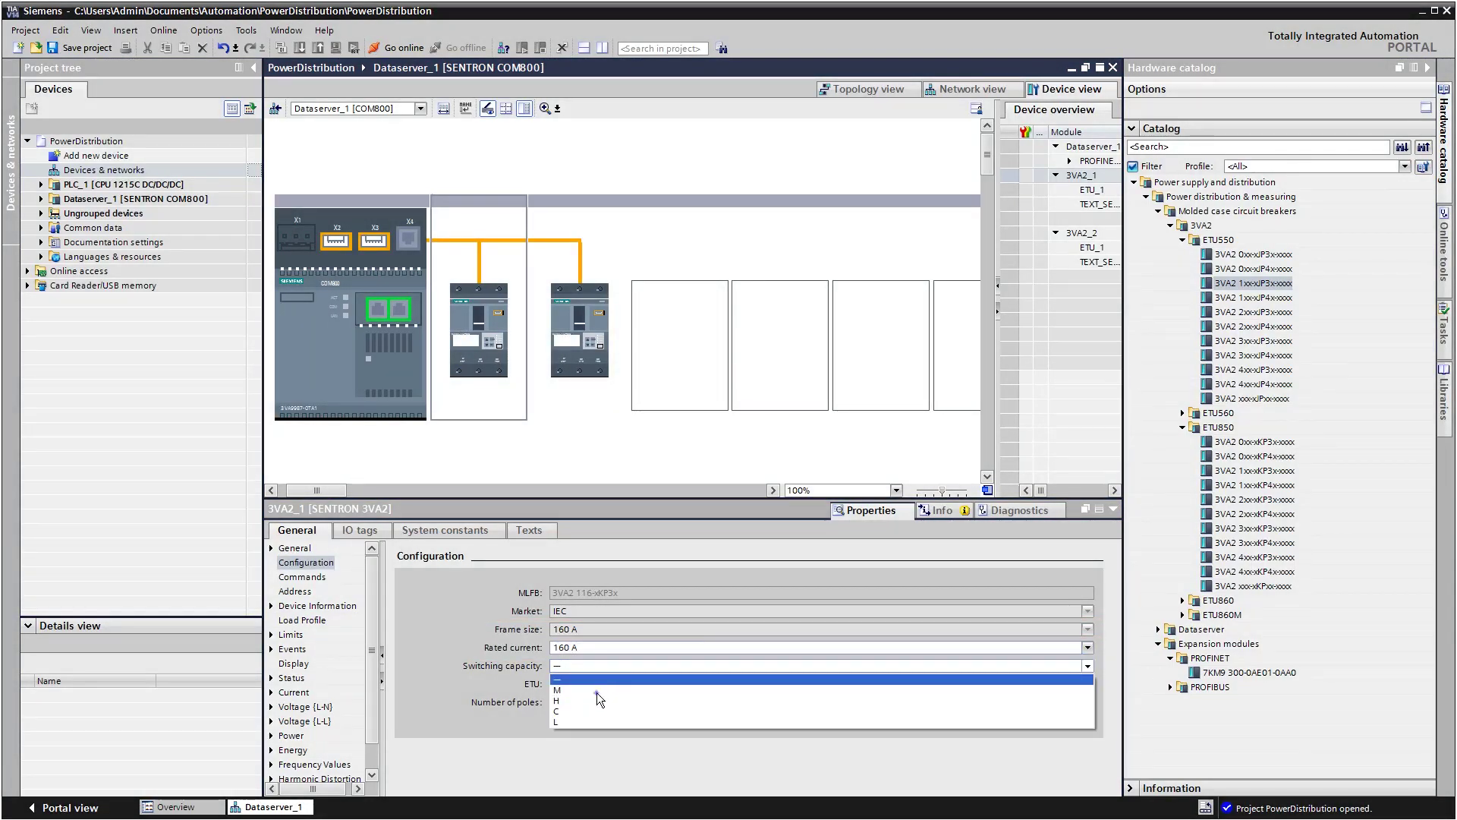
{"action": "left_click", "coordinate": [597, 692]}
{"action": "left_click", "coordinate": [578, 322]}
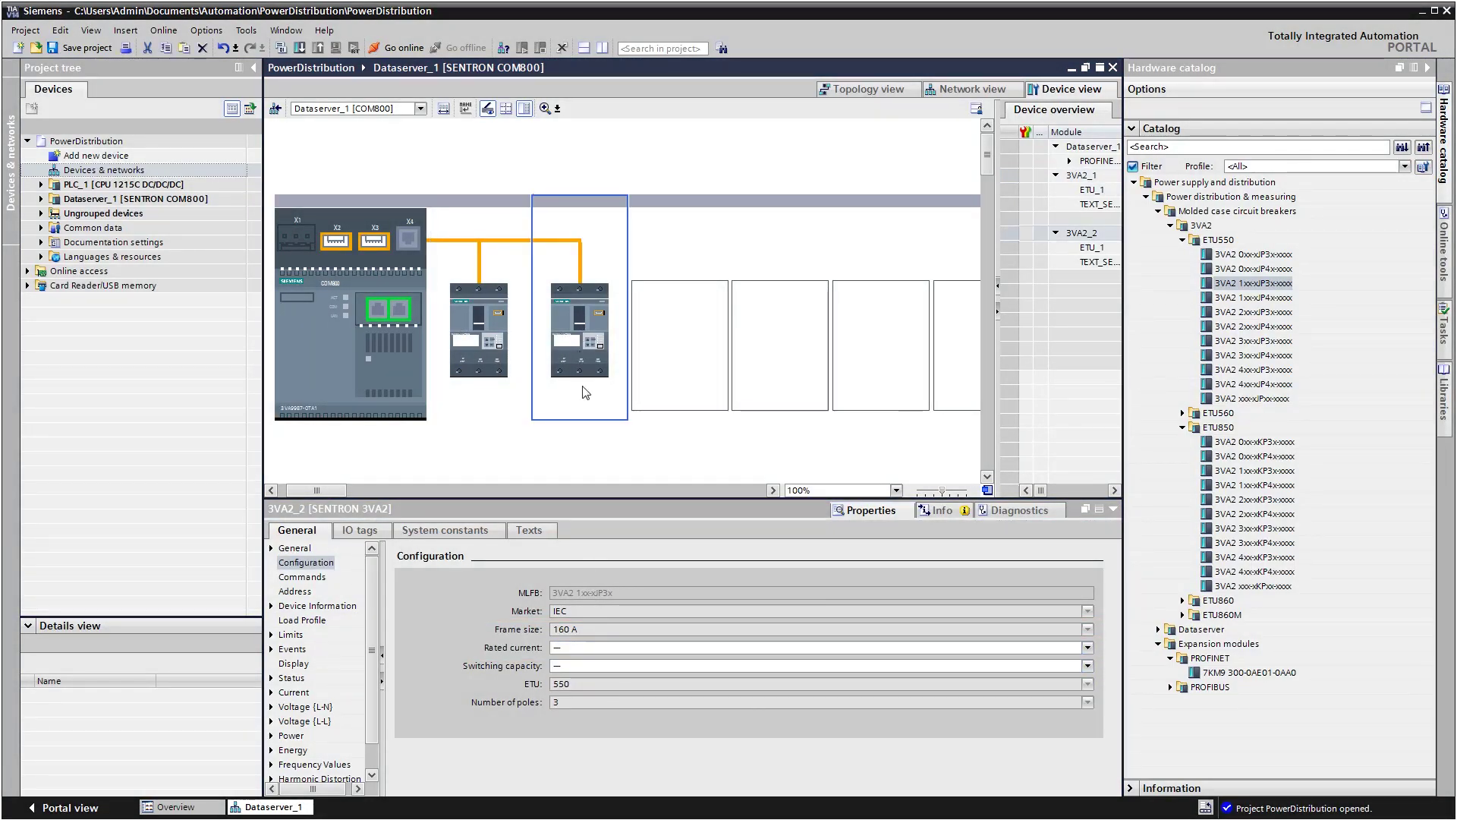
{"action": "left_click", "coordinate": [603, 647]}
{"action": "left_click", "coordinate": [592, 713]}
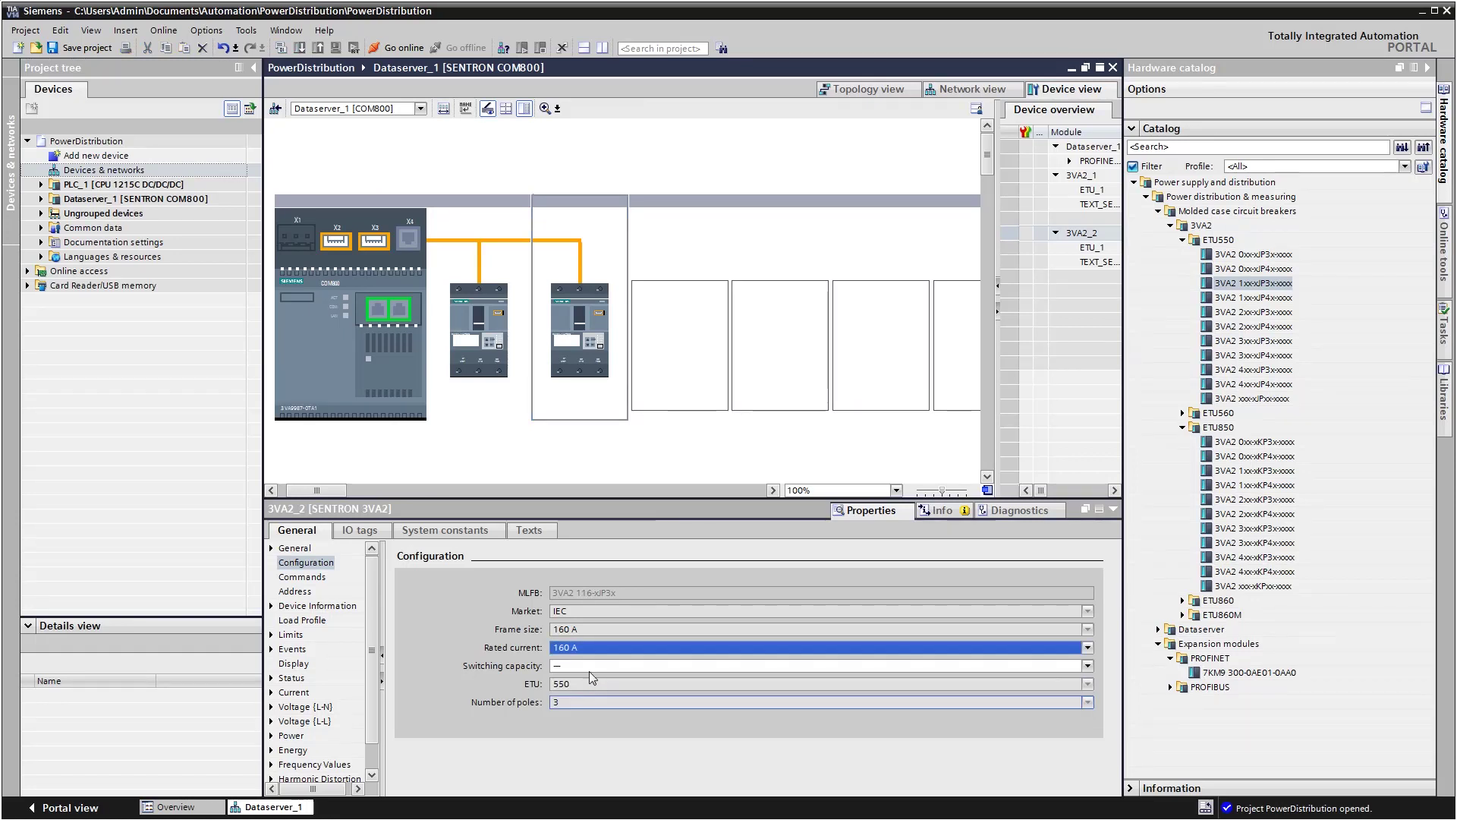
{"action": "left_click", "coordinate": [589, 667]}
{"action": "left_click", "coordinate": [589, 691]}
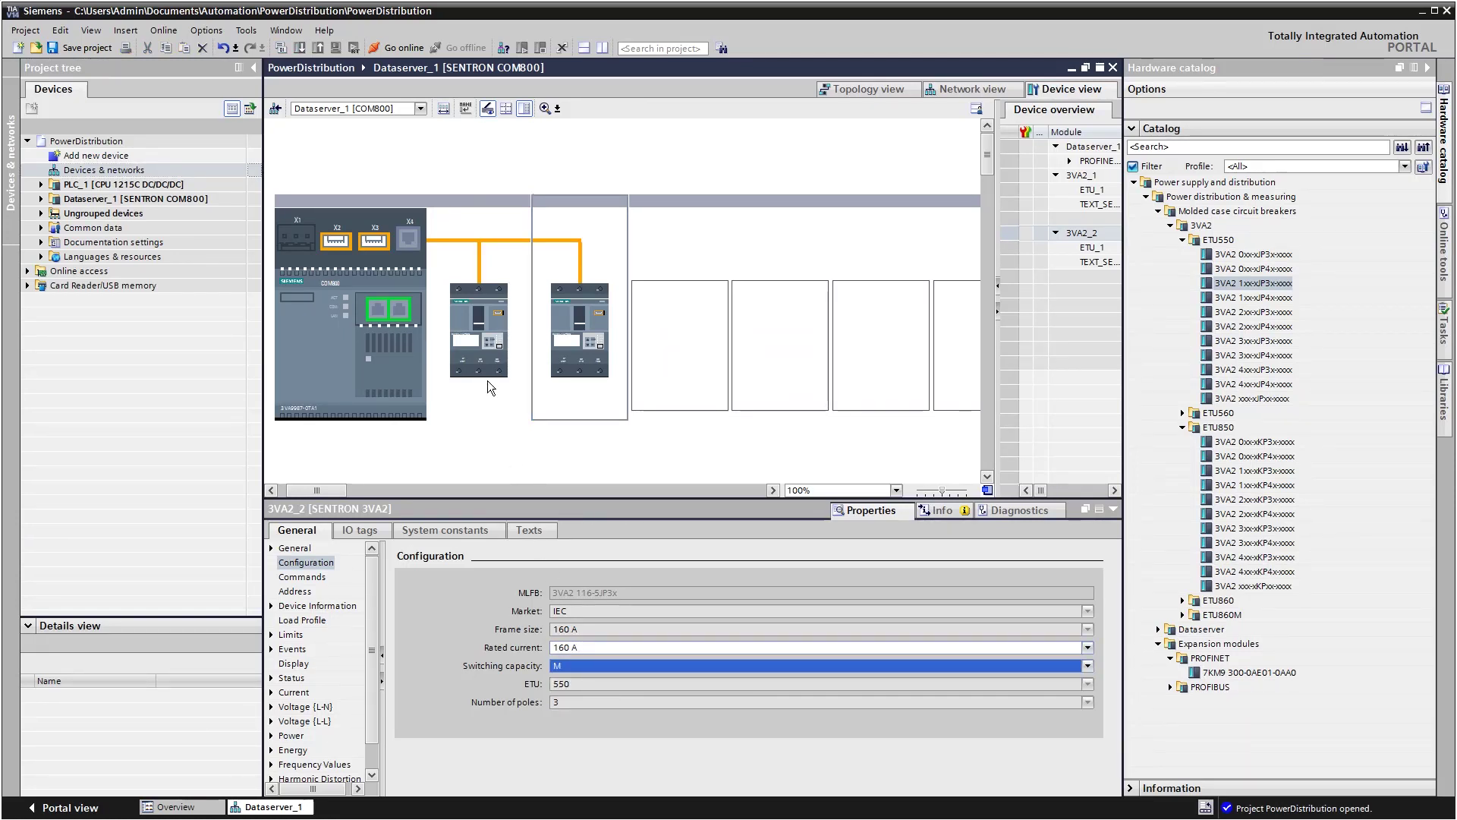
Set the first breaker's ETU850 overload release to 50 A with a 2 s tripping time.
{"action": "left_click", "coordinate": [476, 342]}
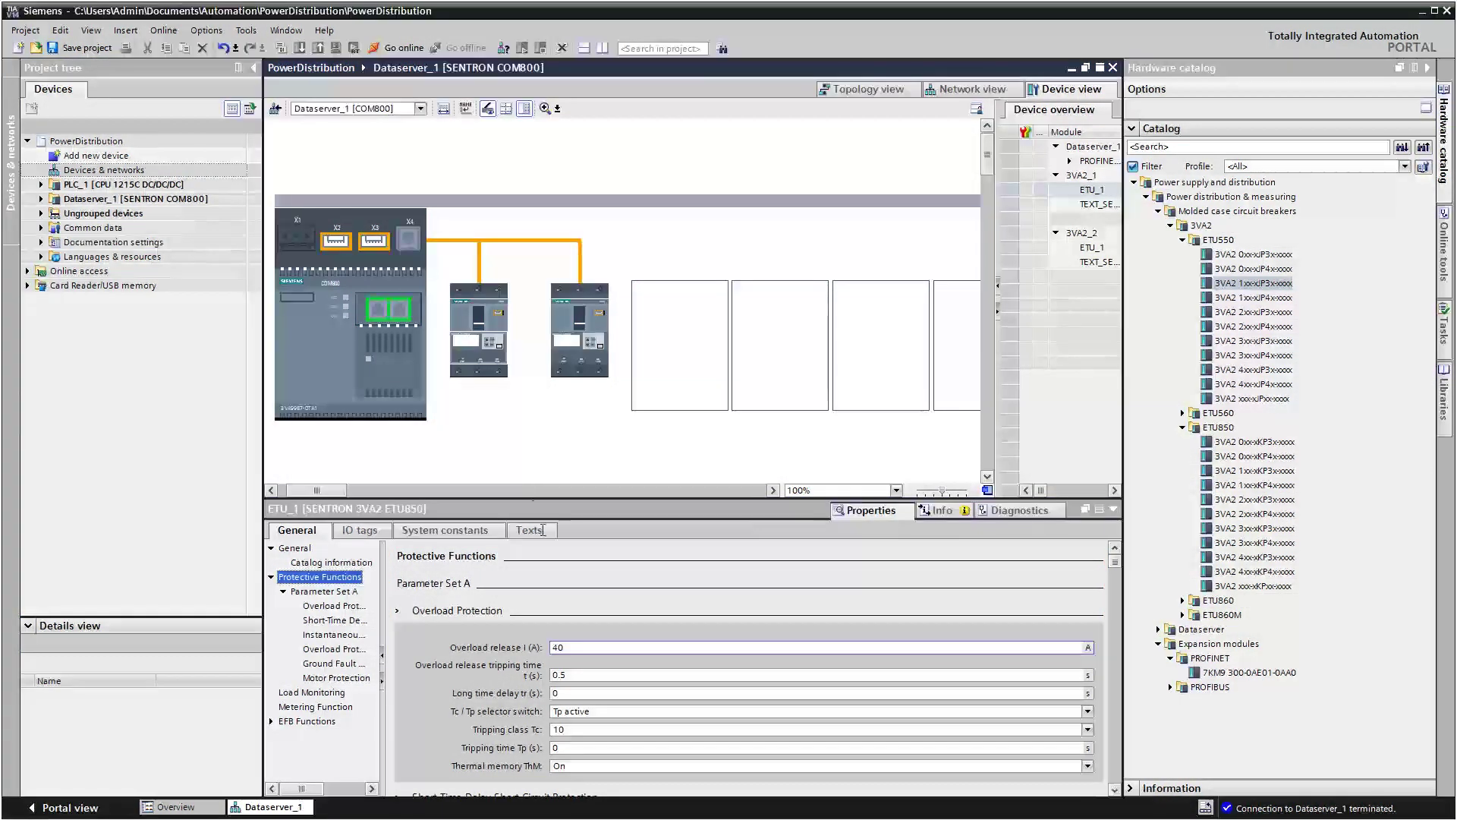
{"action": "double_click", "coordinate": [585, 650]}
{"action": "type", "text": "50"}
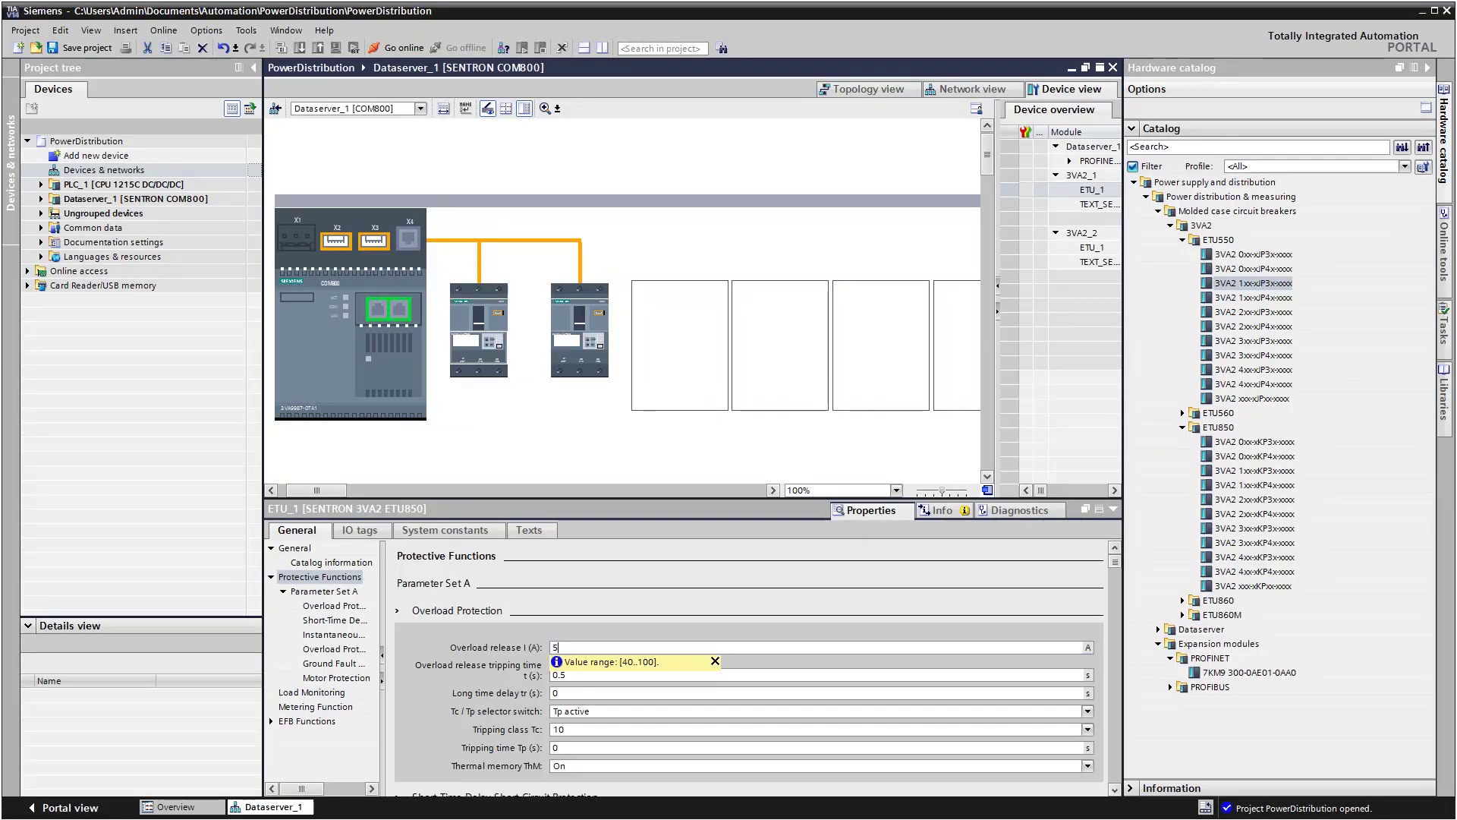
{"action": "double_click", "coordinate": [573, 674]}
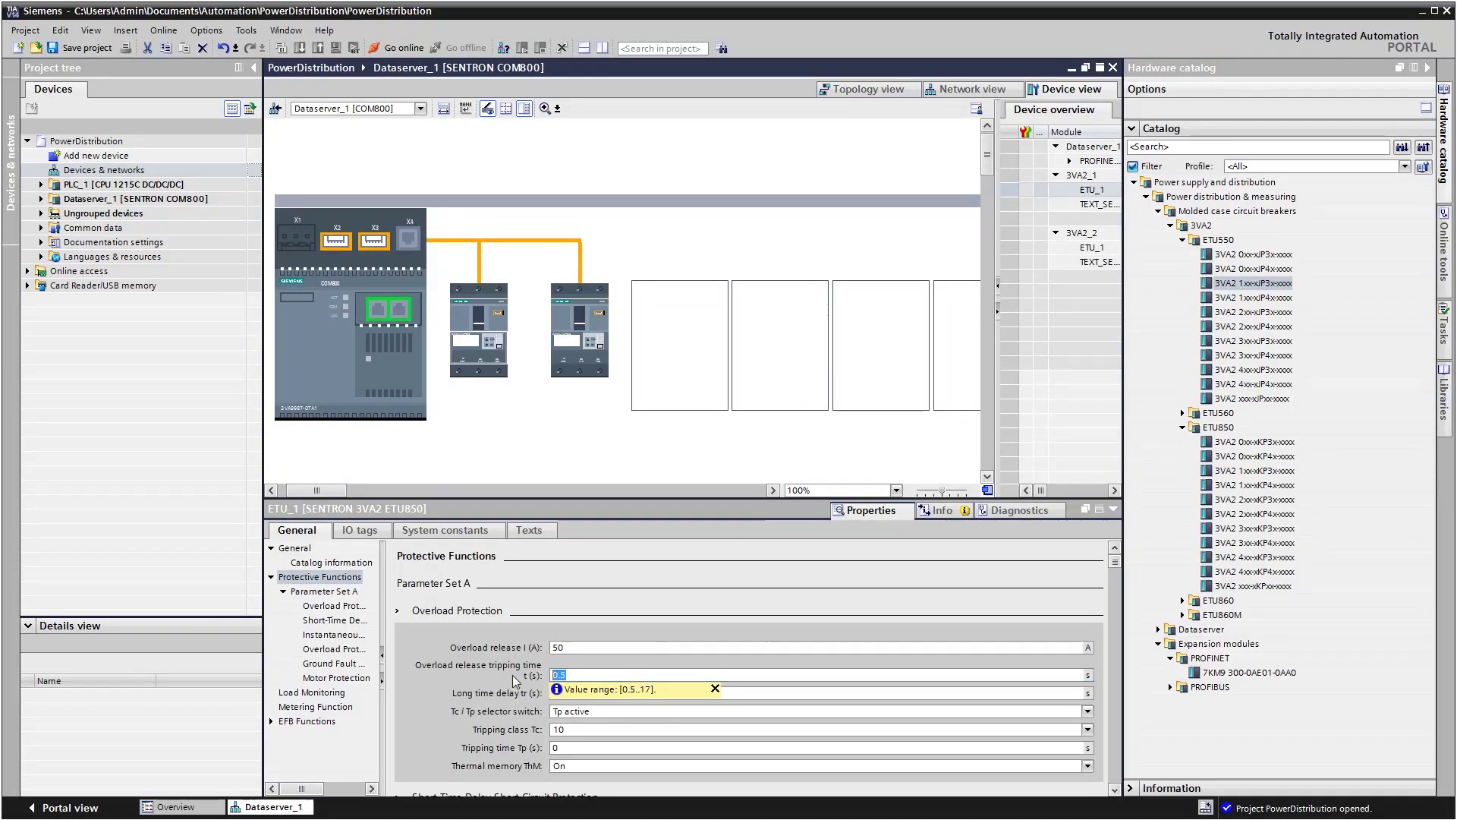
{"action": "type", "text": "2"}
{"action": "key", "text": "Return"}
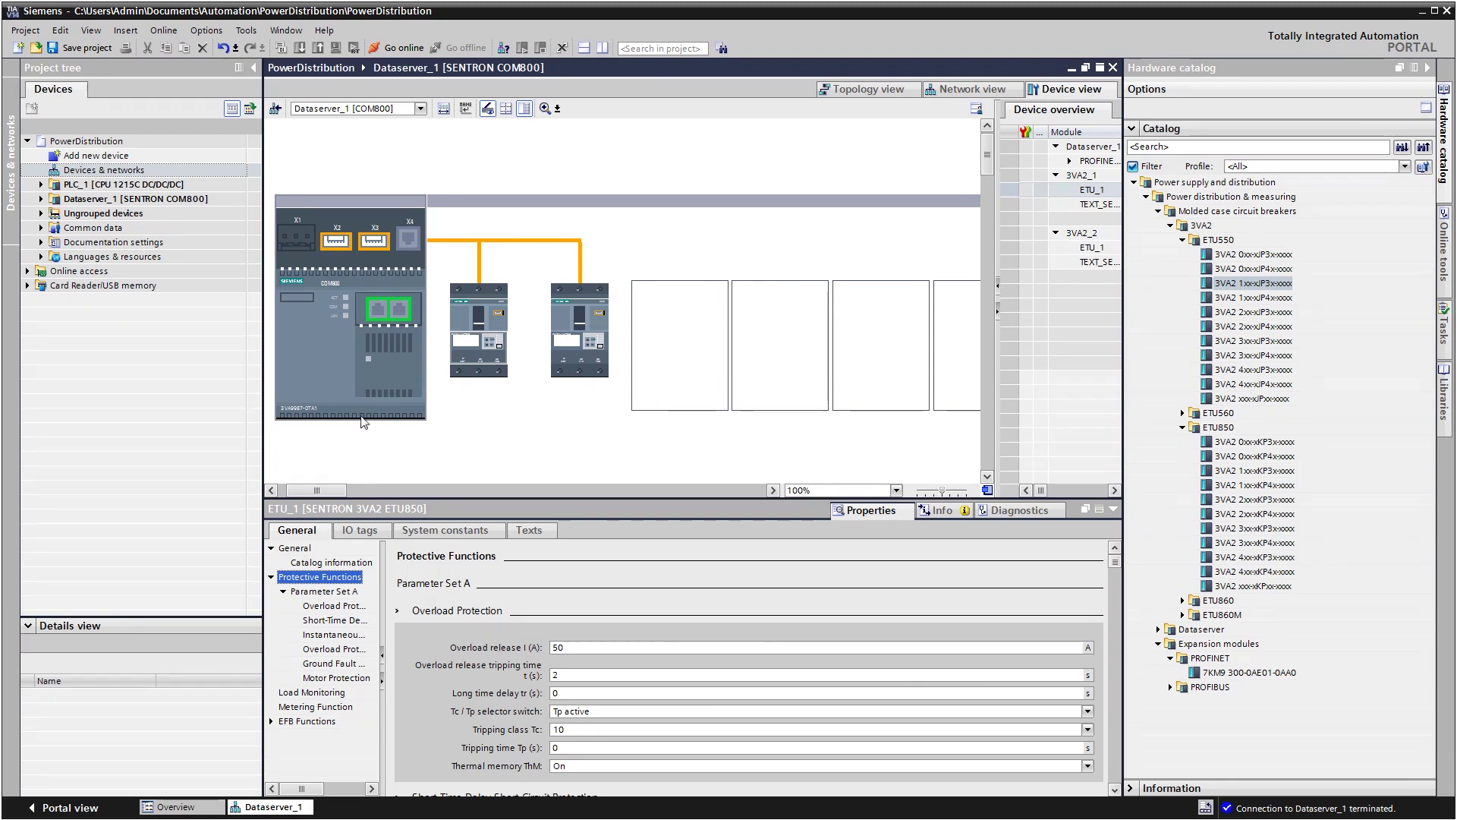
{"action": "left_click", "coordinate": [320, 348]}
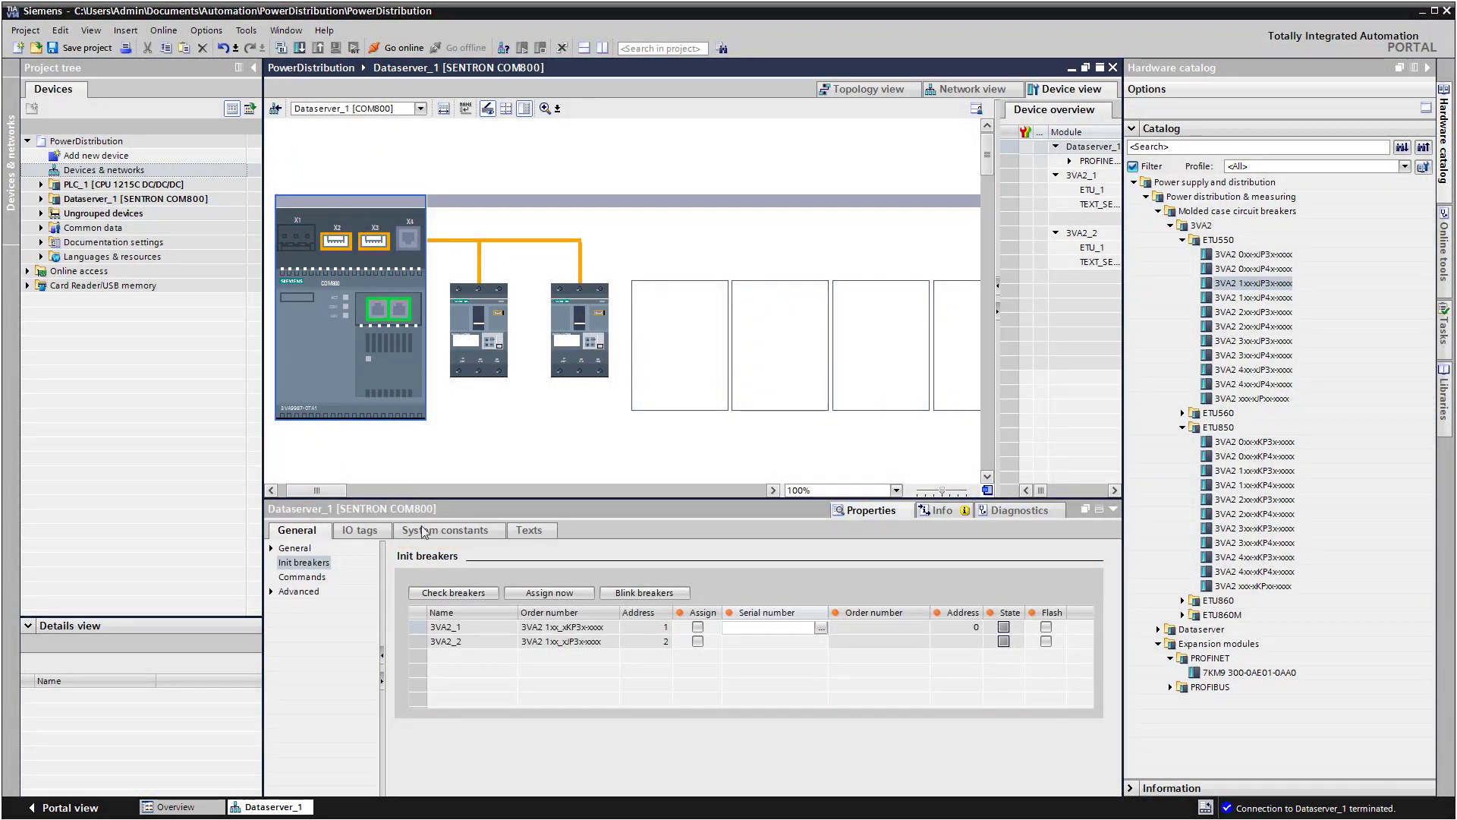
Discover the breakers connected to the COM800 and assign address 1 to 3VA2_1.
{"action": "left_click", "coordinate": [456, 592]}
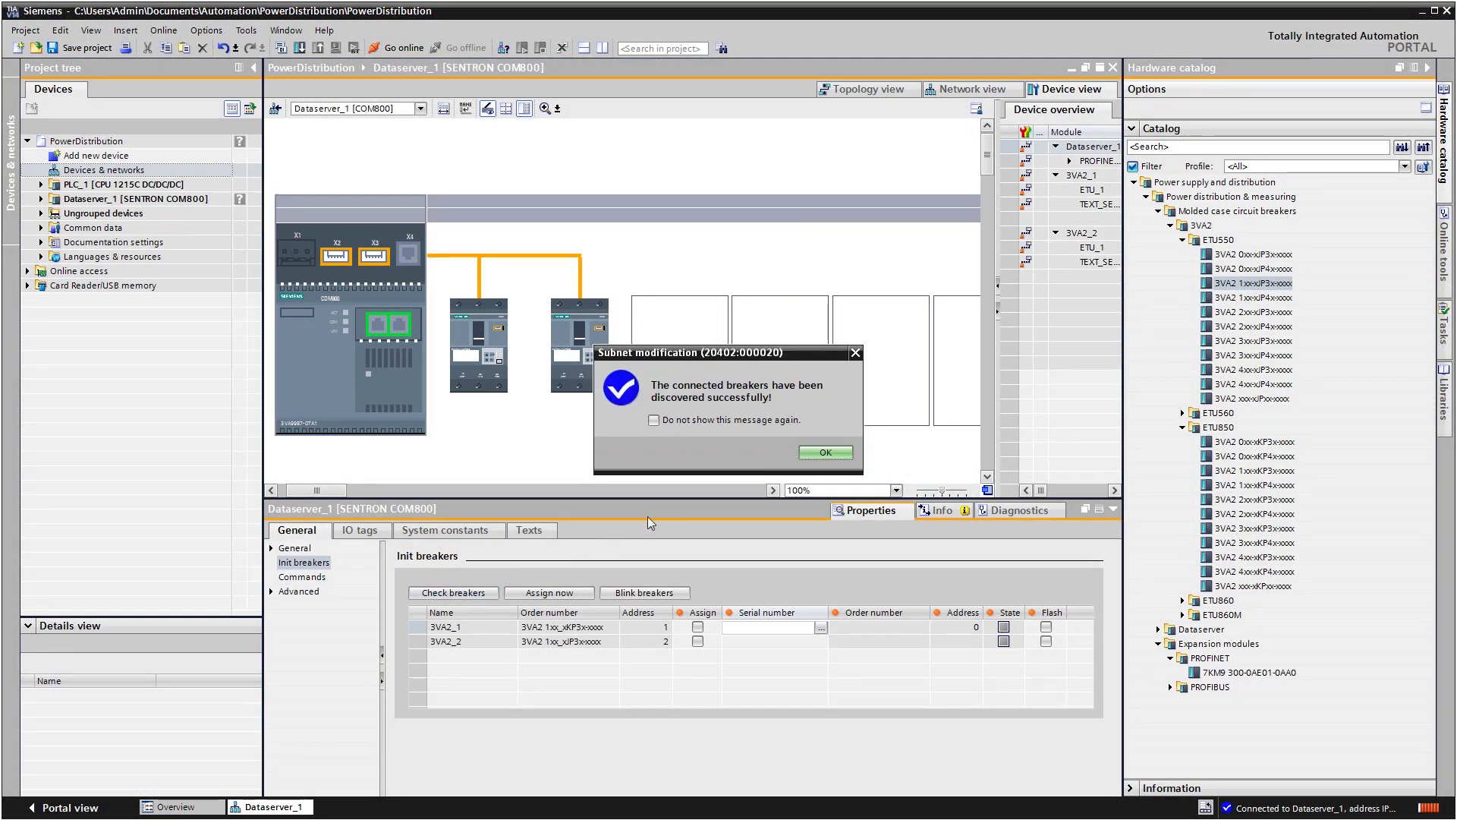
{"action": "left_click", "coordinate": [823, 454]}
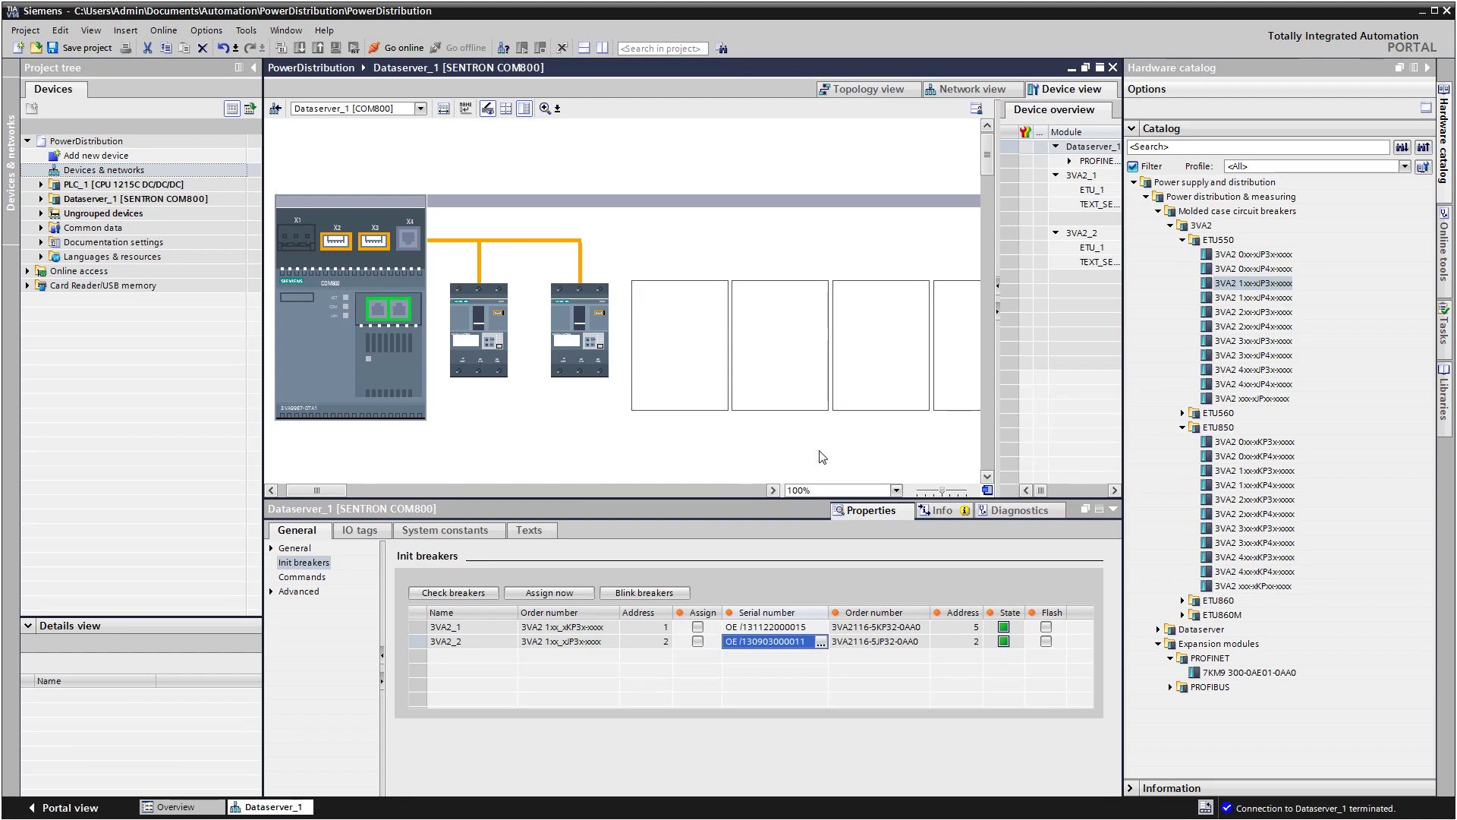
{"action": "left_click", "coordinate": [697, 627]}
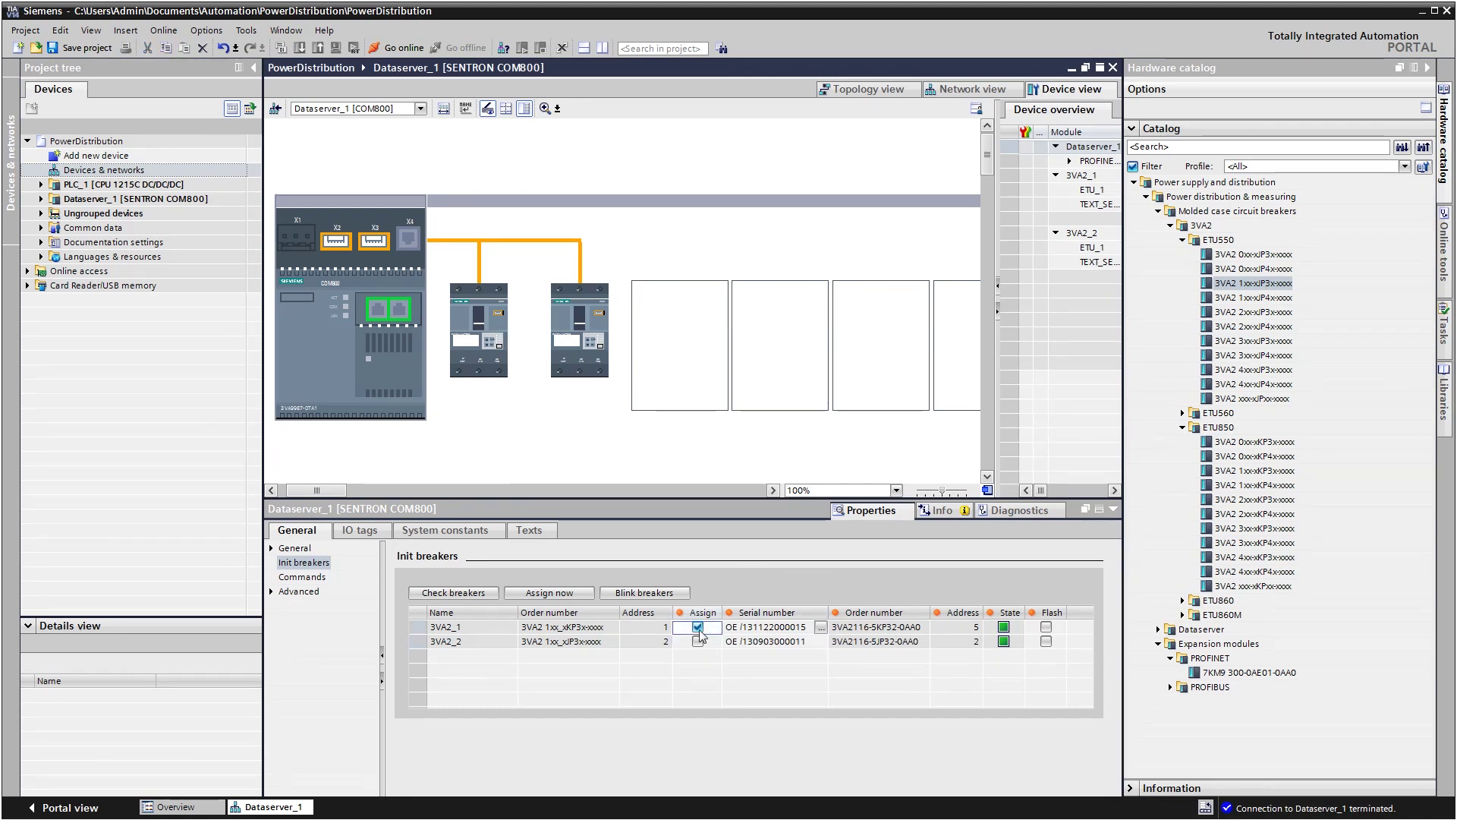
{"action": "left_click", "coordinate": [549, 593]}
{"action": "left_click", "coordinate": [827, 453]}
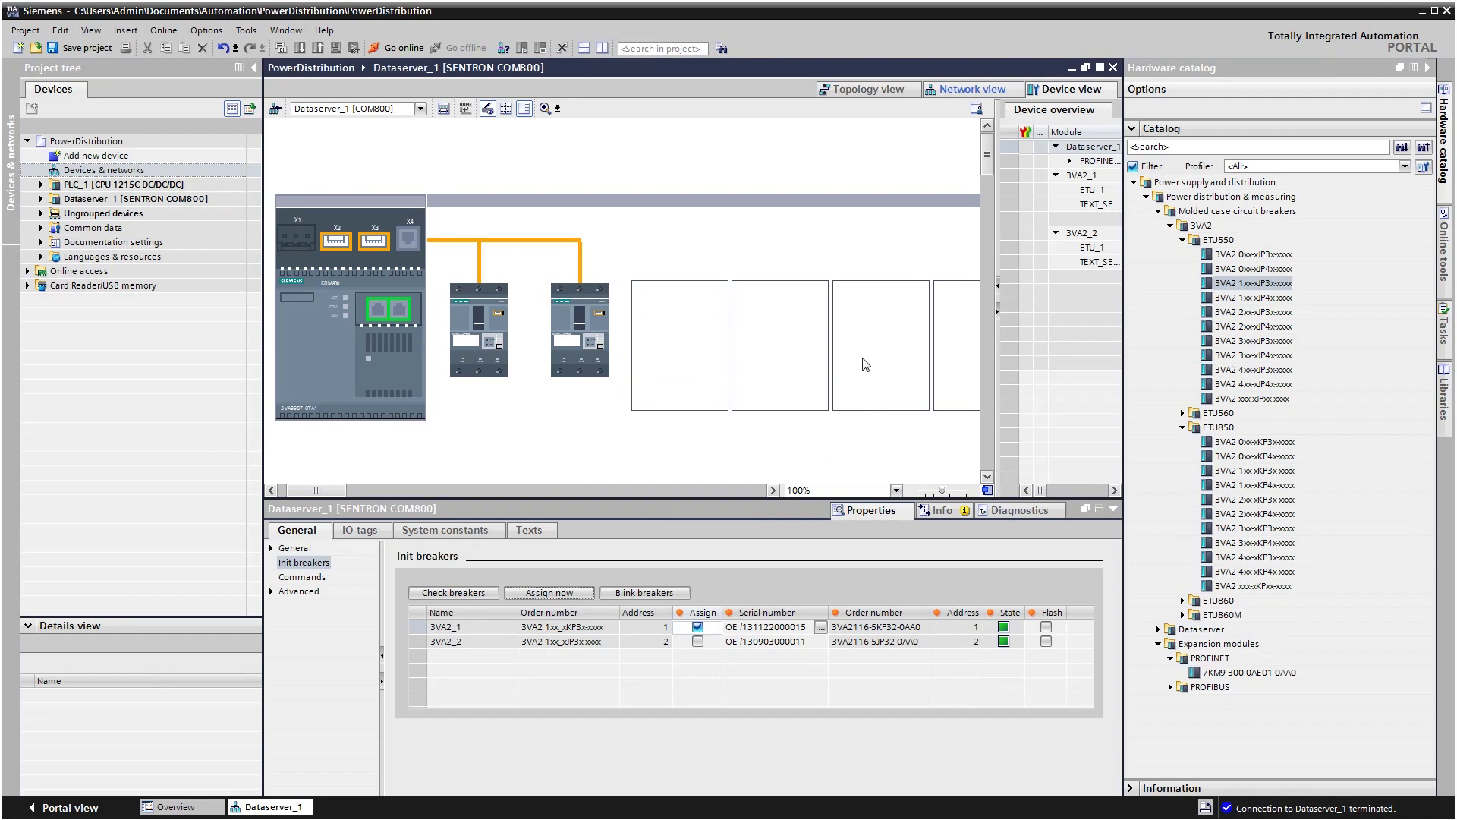
Link Dataserver_1 to PLC_1 and add a PAC4200 (7KM4 21x-xBx00-xAA0) measuring device.
{"action": "left_click", "coordinate": [965, 91]}
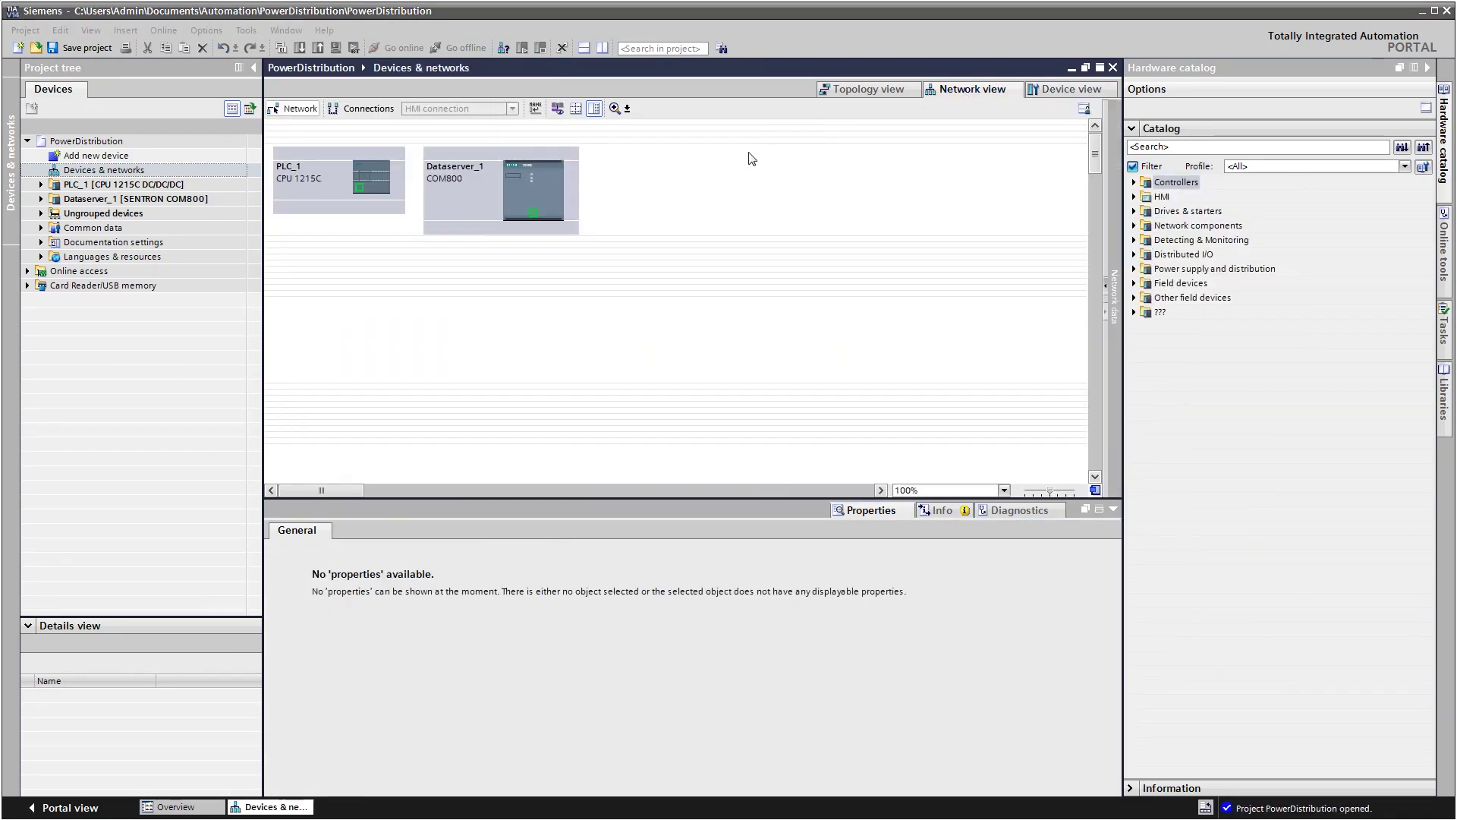
{"action": "left_click_drag", "start_coordinate": [535, 212], "coordinate": [360, 193]}
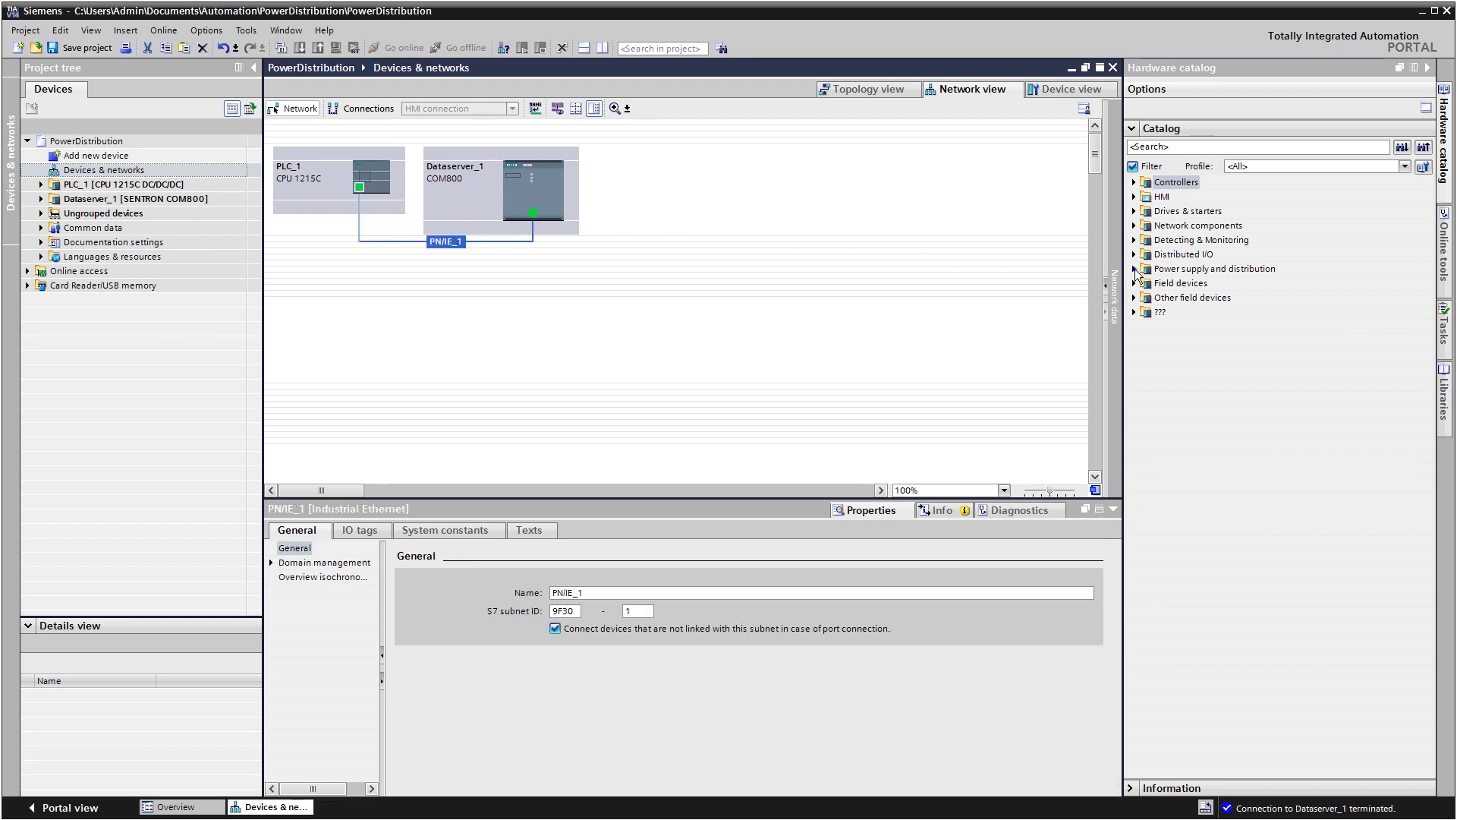
{"action": "left_click", "coordinate": [1134, 269]}
{"action": "left_click", "coordinate": [1146, 298]}
{"action": "left_click", "coordinate": [1158, 312]}
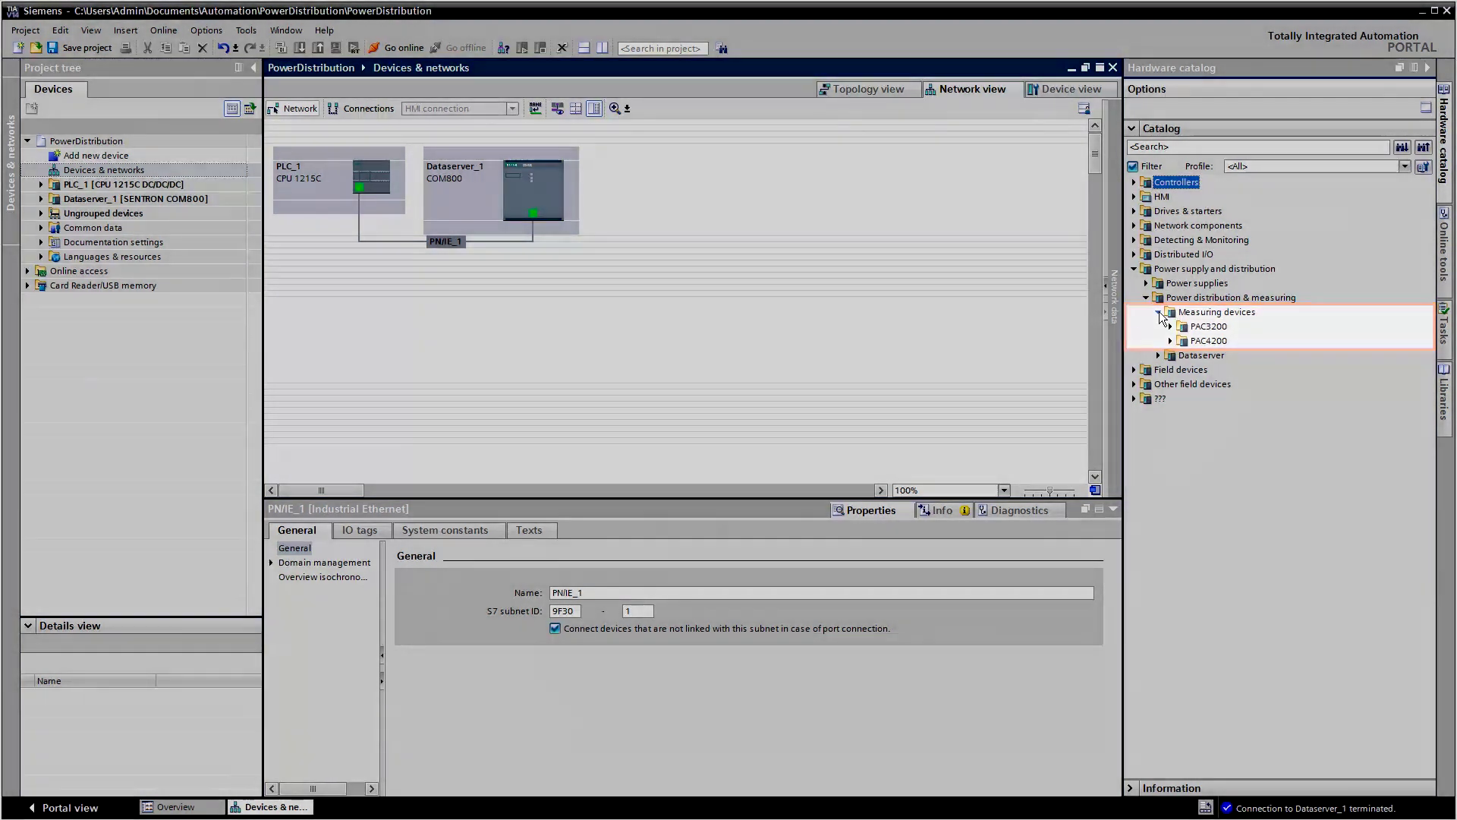
{"action": "left_click", "coordinate": [1170, 341]}
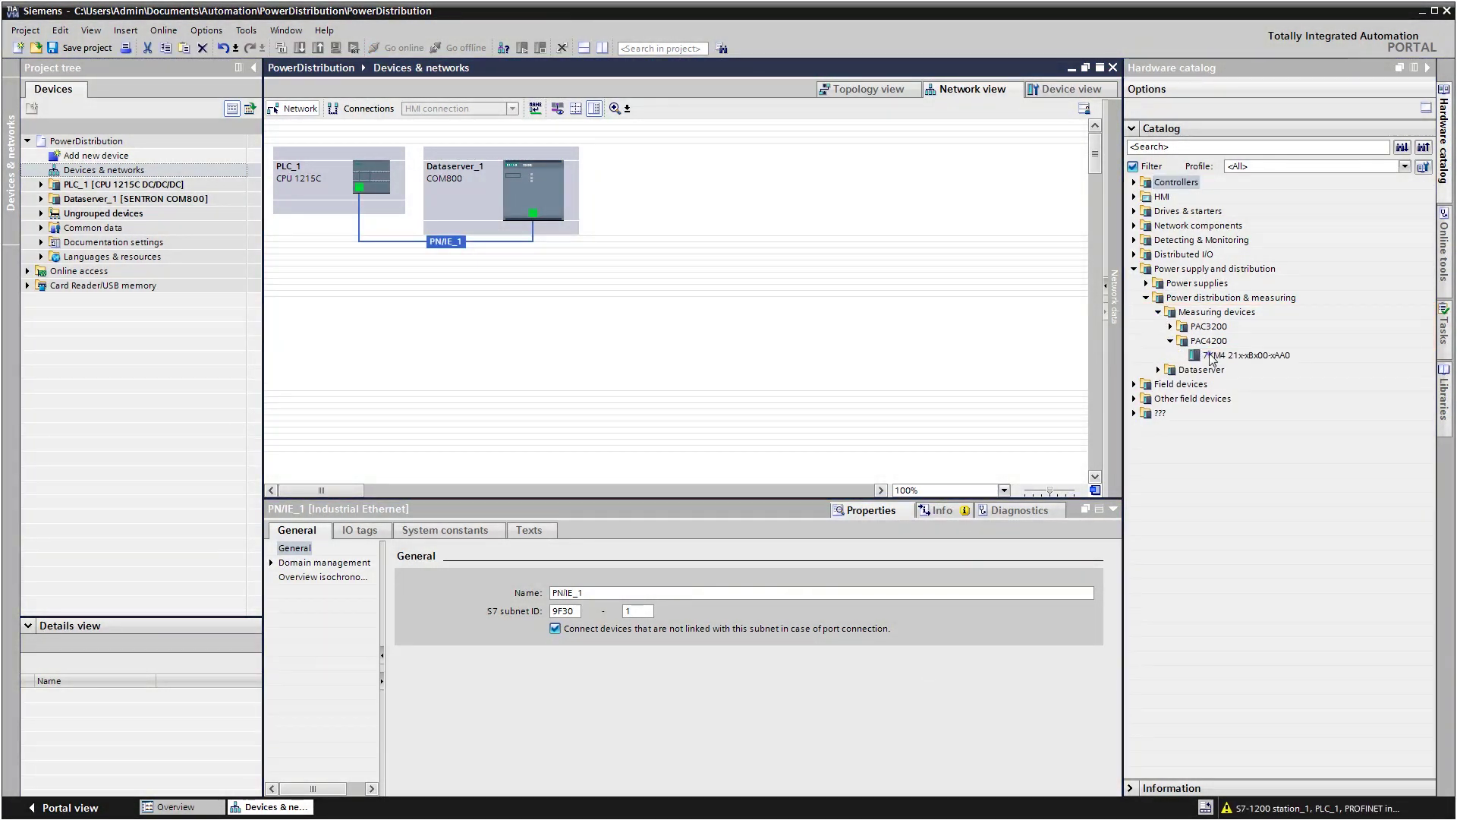
{"action": "double_click", "coordinate": [1210, 355]}
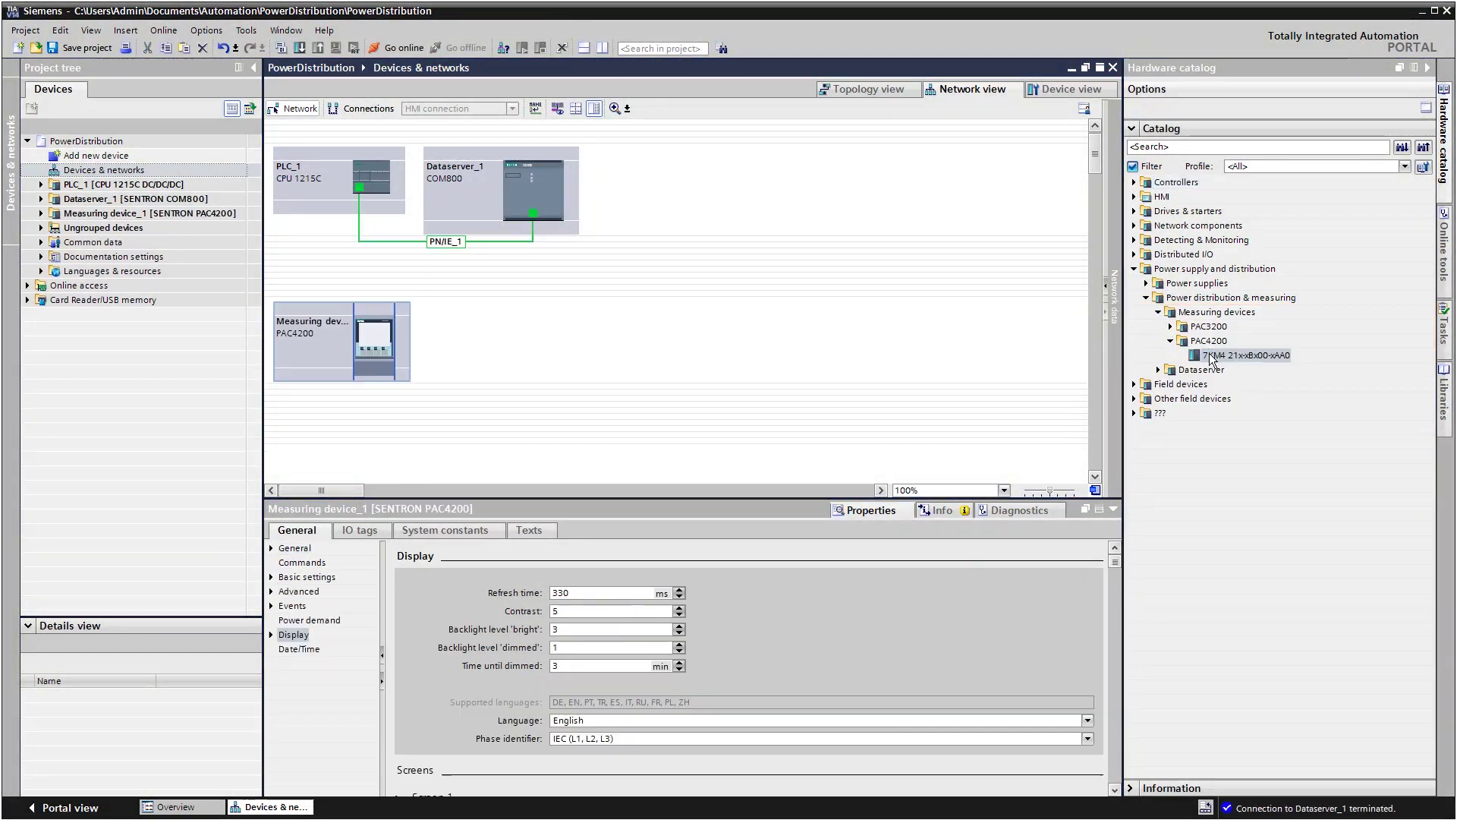
Insert the 7KM9 300-0AE01-0AA0 PROFINET module into the PAC4200.
{"action": "double_click", "coordinate": [337, 346]}
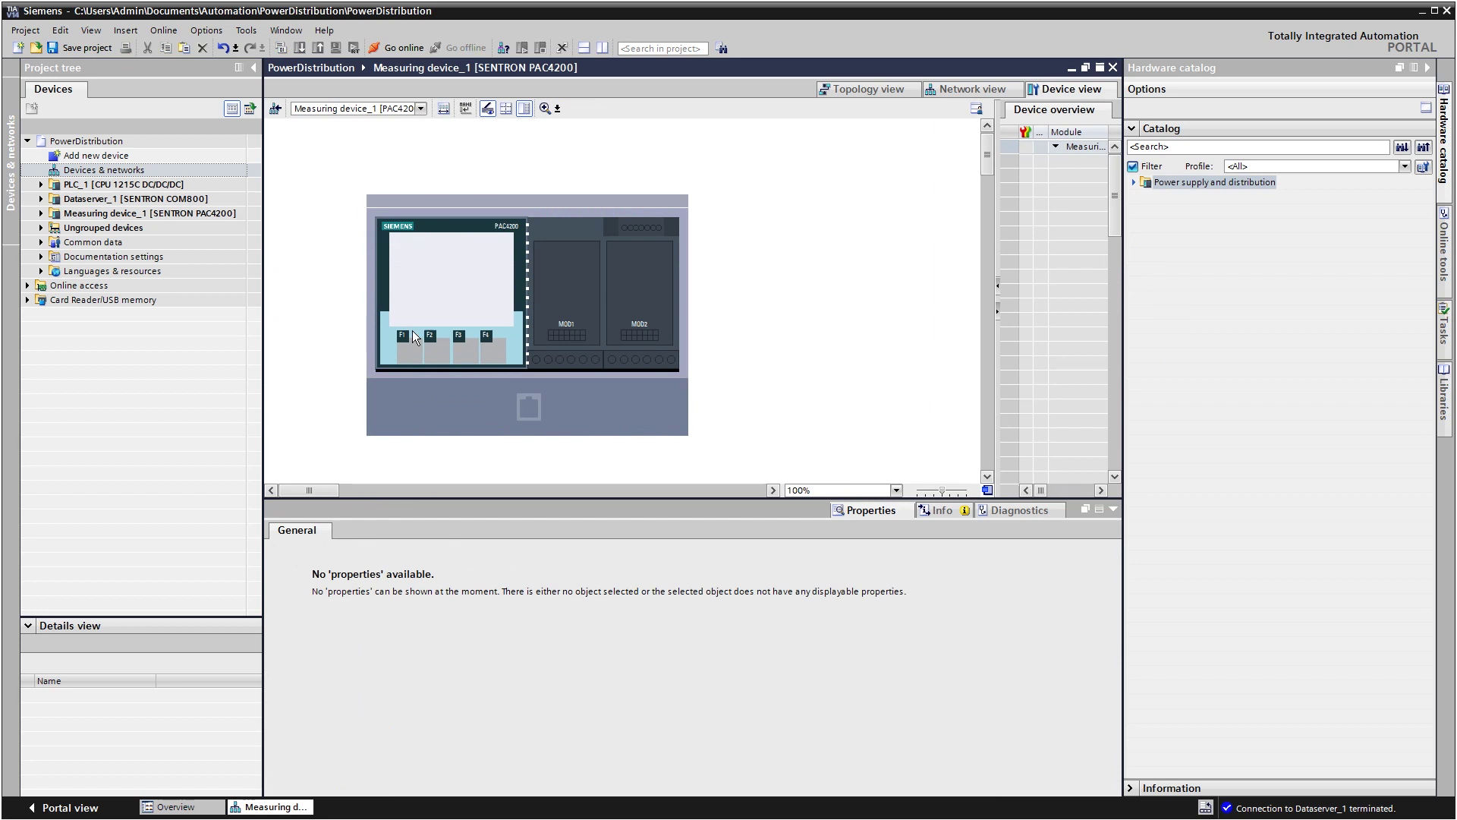
{"action": "left_click", "coordinate": [1134, 182]}
{"action": "left_click", "coordinate": [1147, 197]}
{"action": "left_click", "coordinate": [1159, 225]}
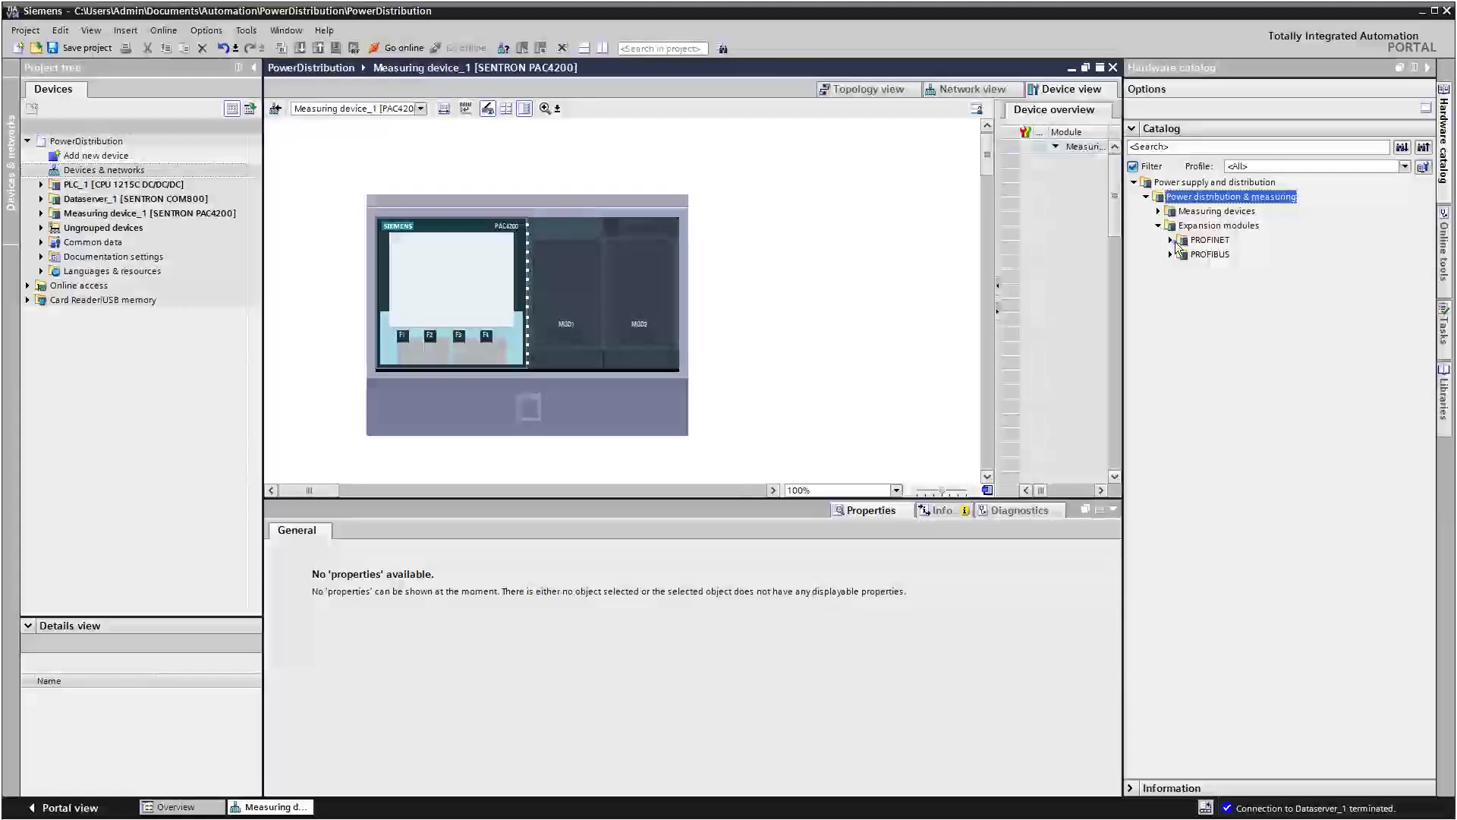
{"action": "left_click", "coordinate": [1171, 240]}
{"action": "double_click", "coordinate": [1248, 254]}
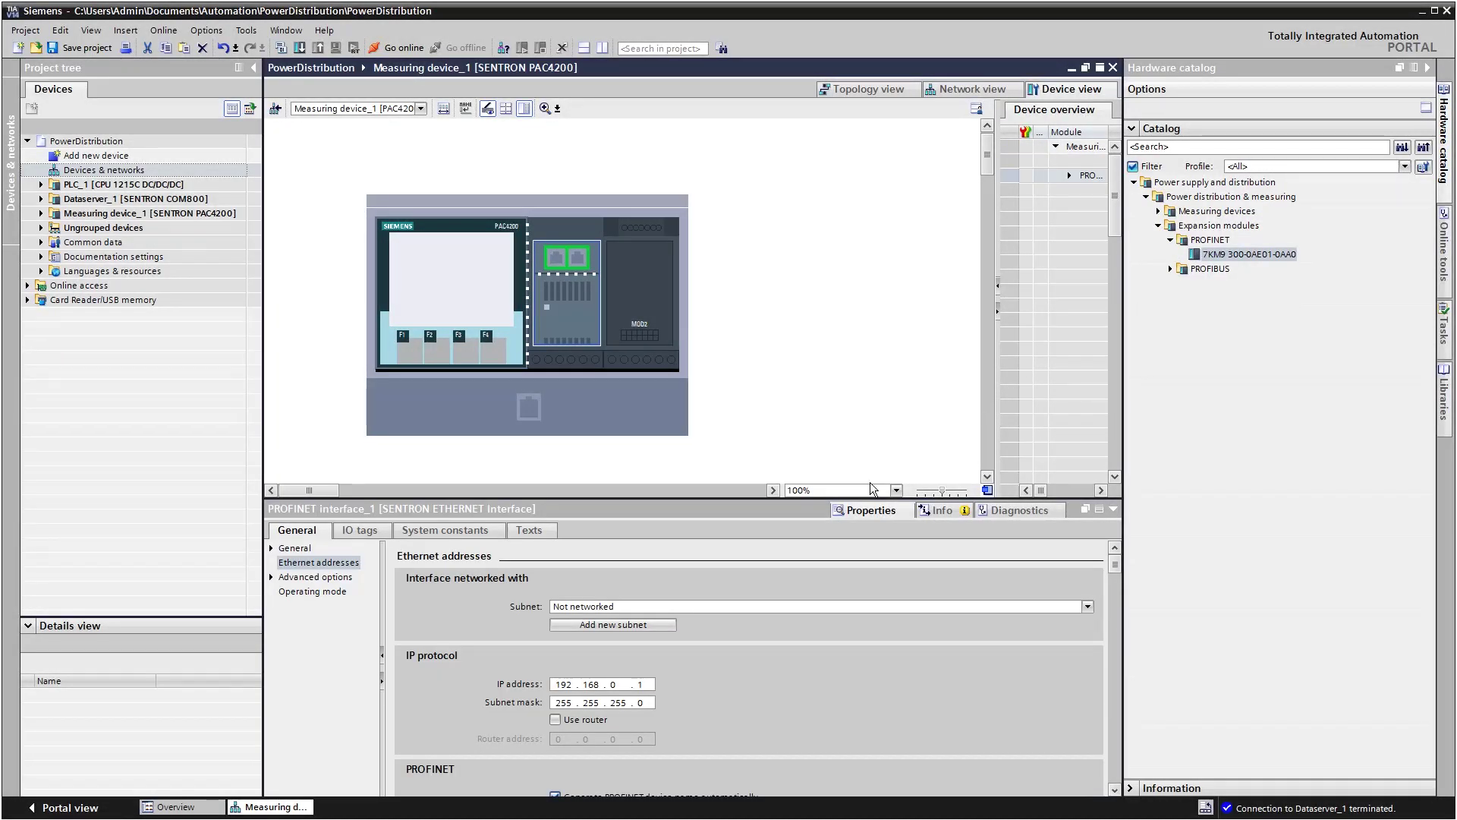
Address the PROFINET module with IP 172.16.35.150 and subnet mask 255.255.0.0.
{"action": "left_click", "coordinate": [563, 685]}
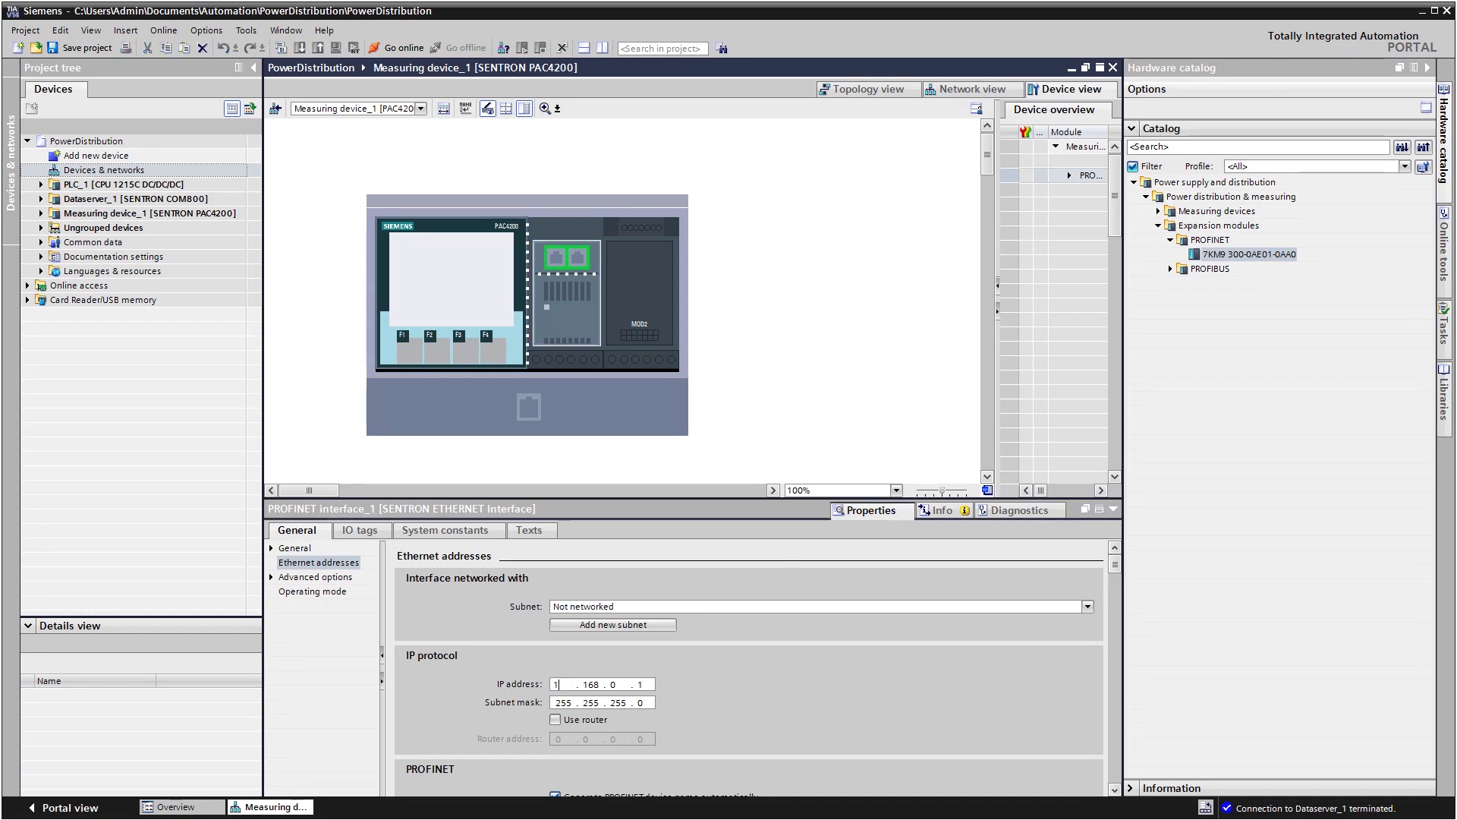
{"action": "type", "text": "172.16.35.150"}
{"action": "key", "text": "Tab"}
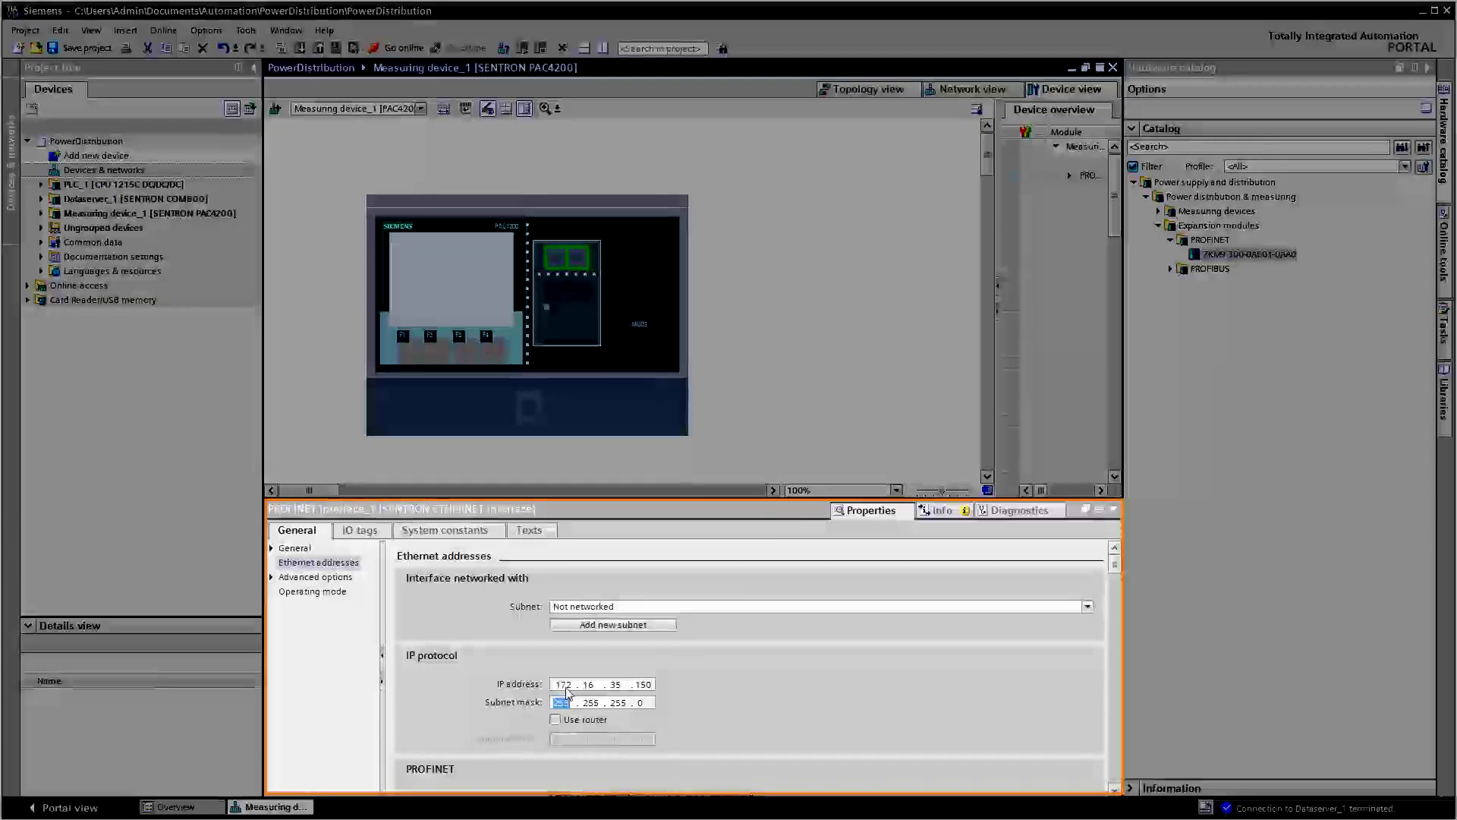
{"action": "type", "text": "255.255.0"}
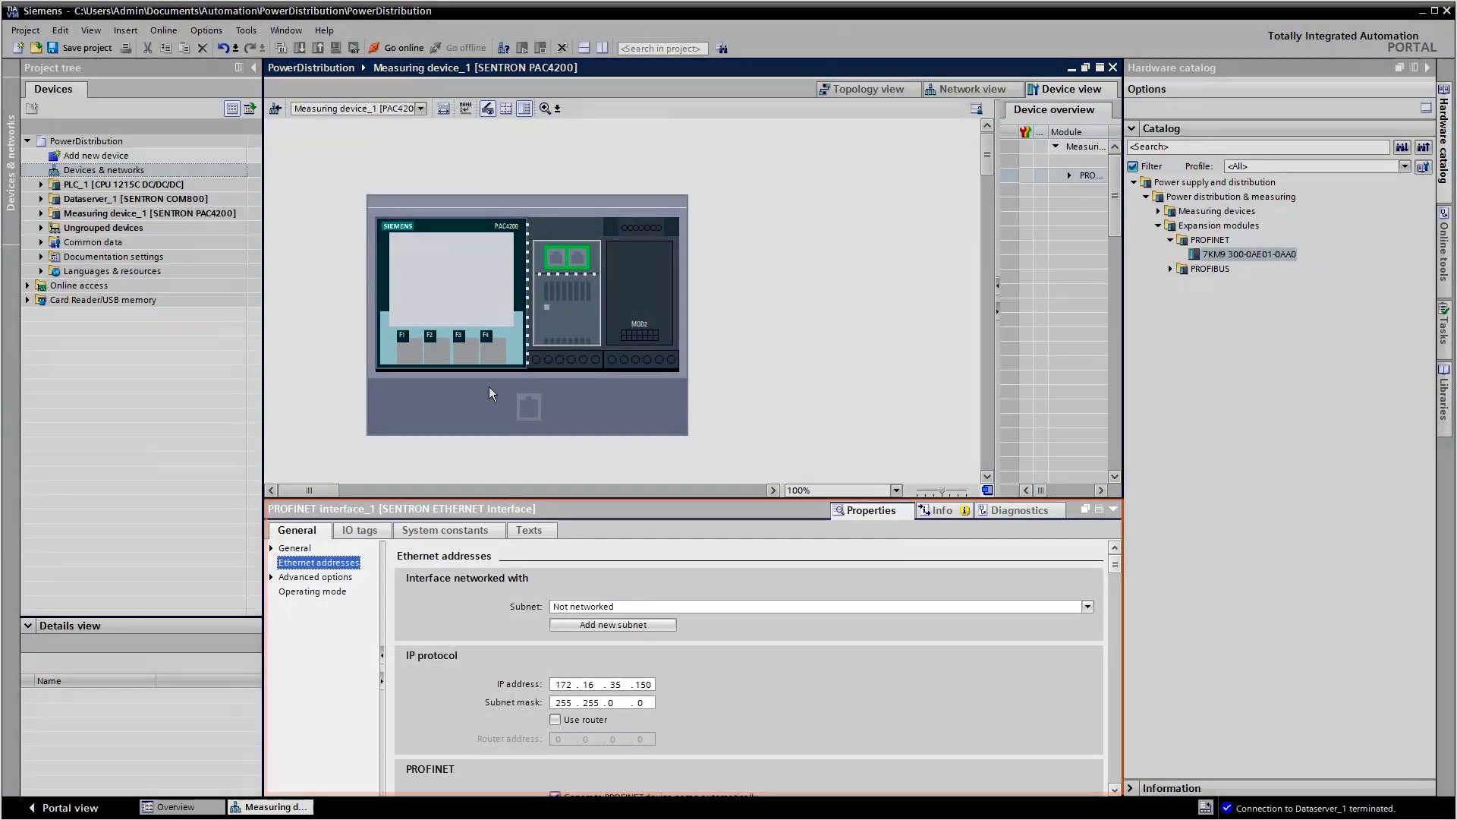
{"action": "left_click", "coordinate": [463, 284]}
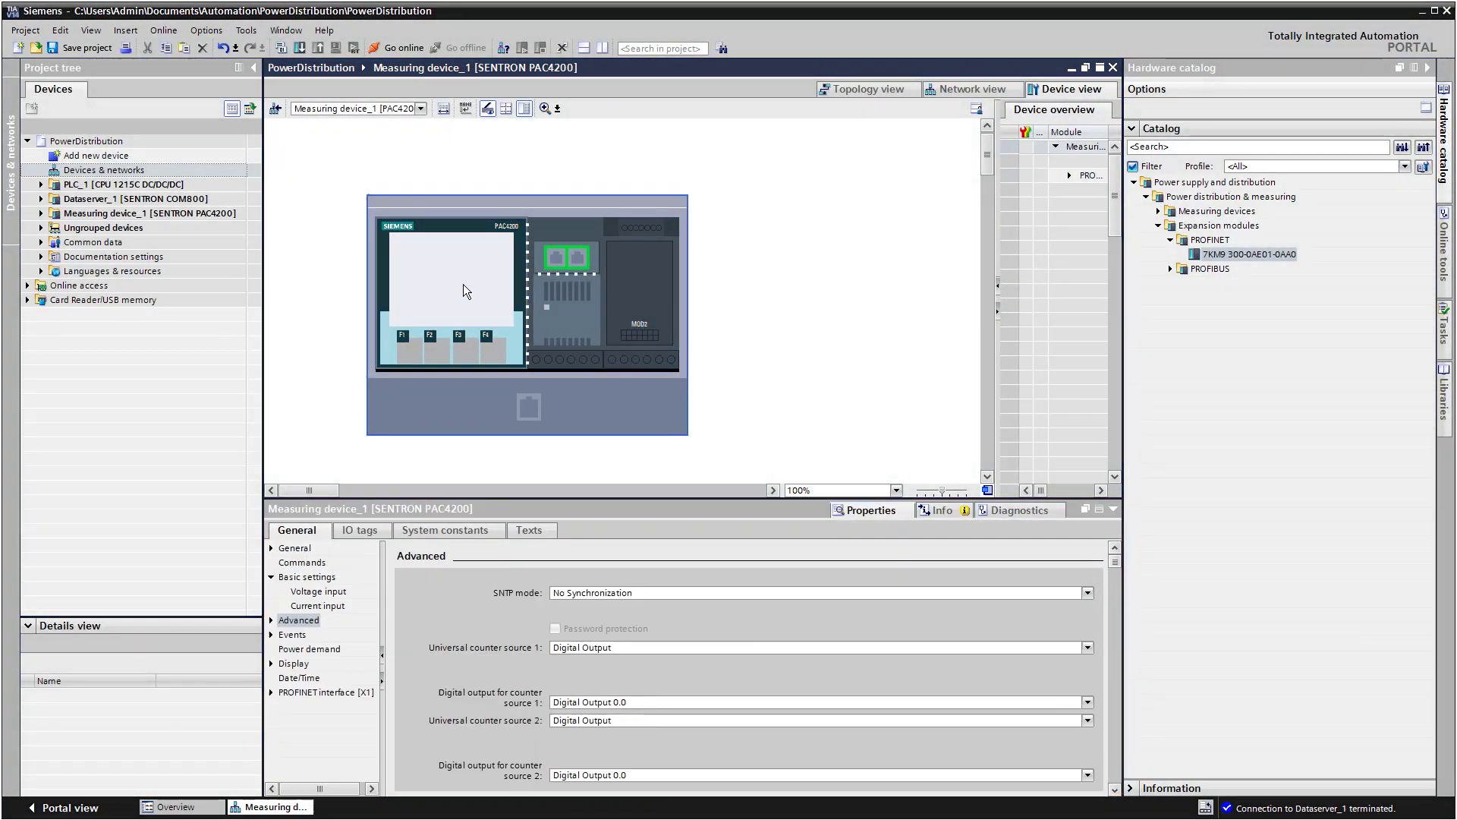
Set the PAC4200 connection type to 3P3W and its current input display range to 100 A.
{"action": "left_click", "coordinate": [307, 578]}
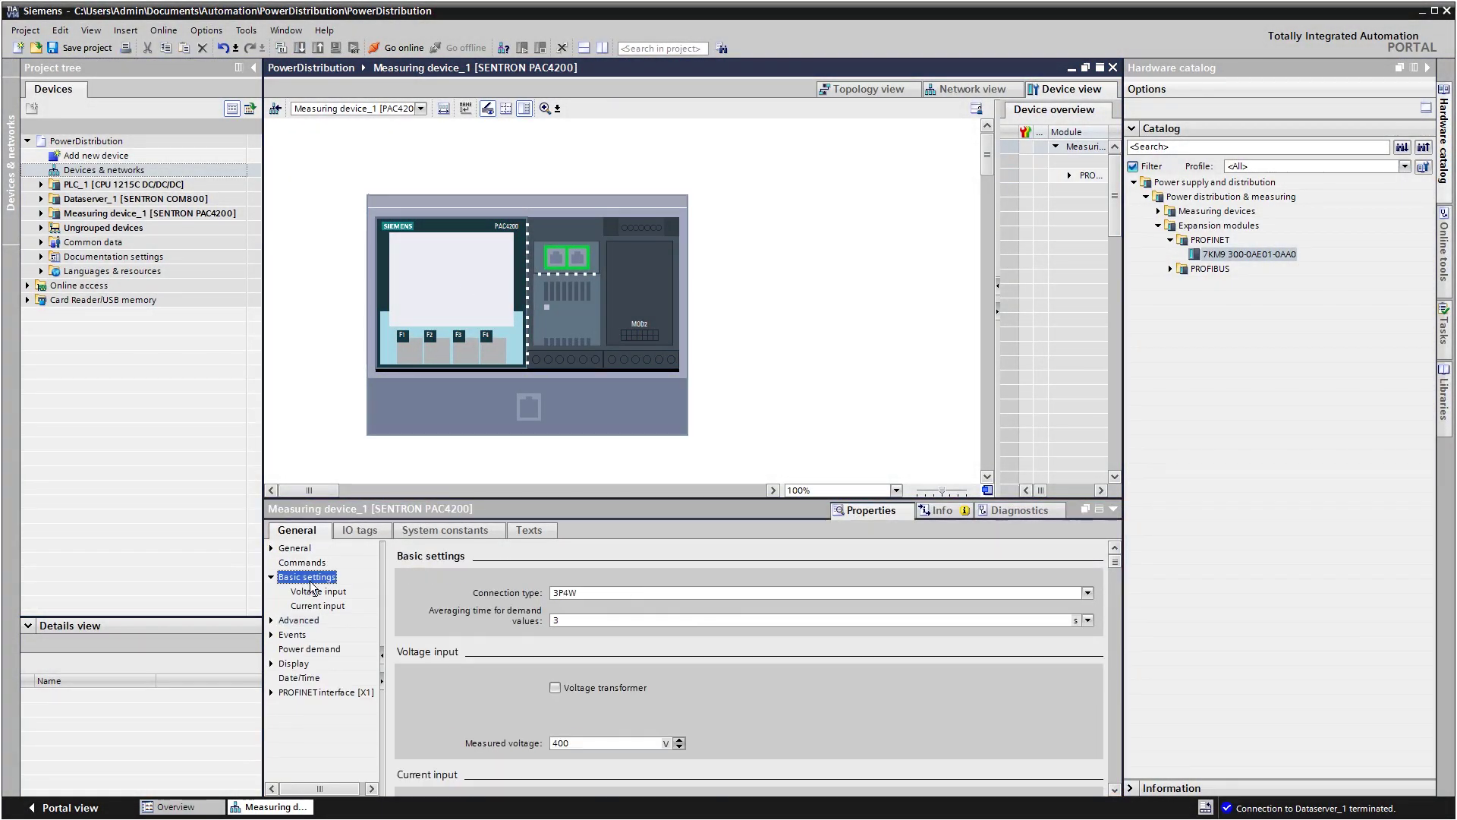
{"action": "left_click", "coordinate": [604, 595]}
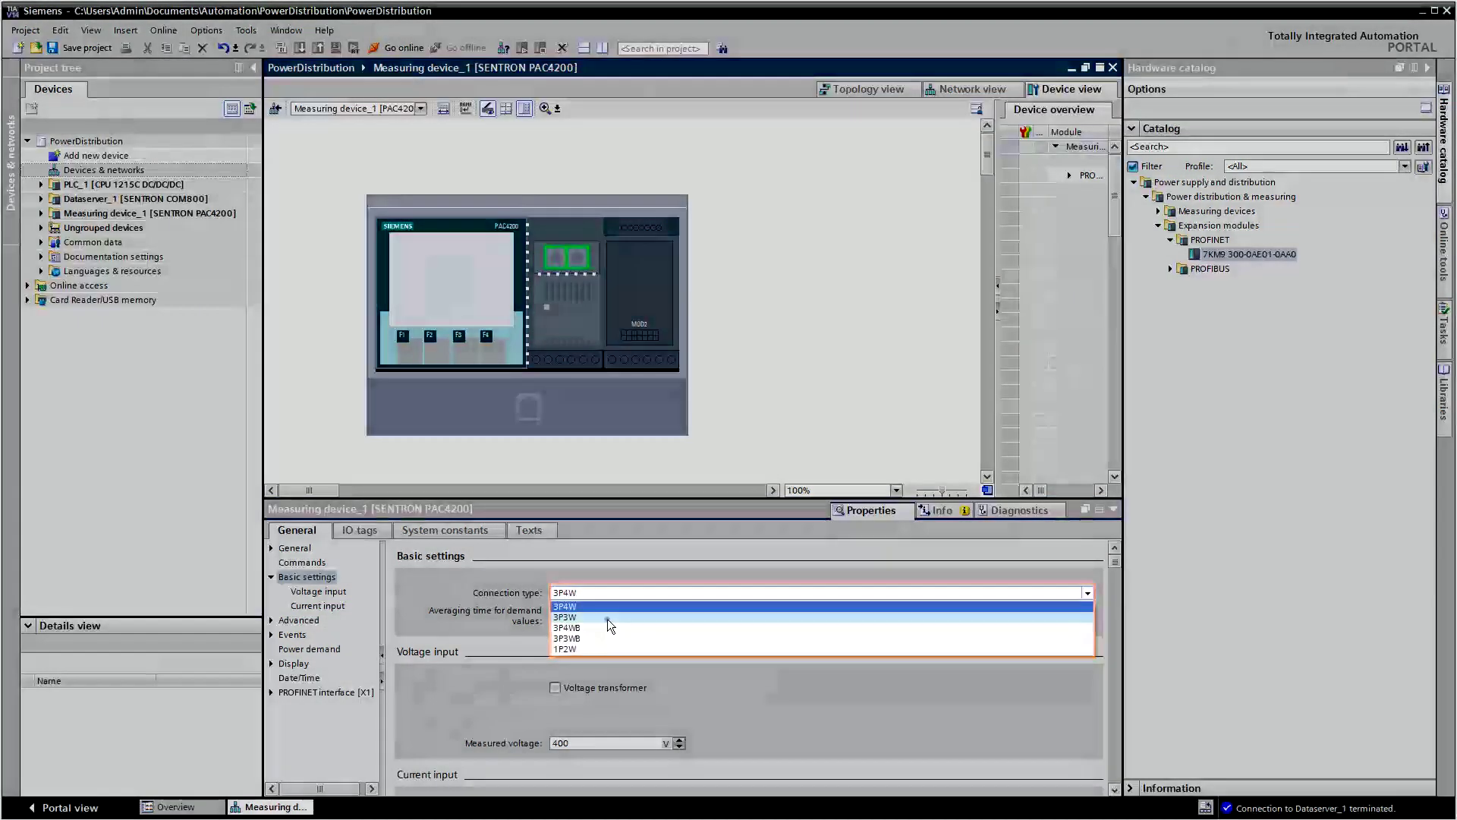
{"action": "left_click", "coordinate": [607, 617]}
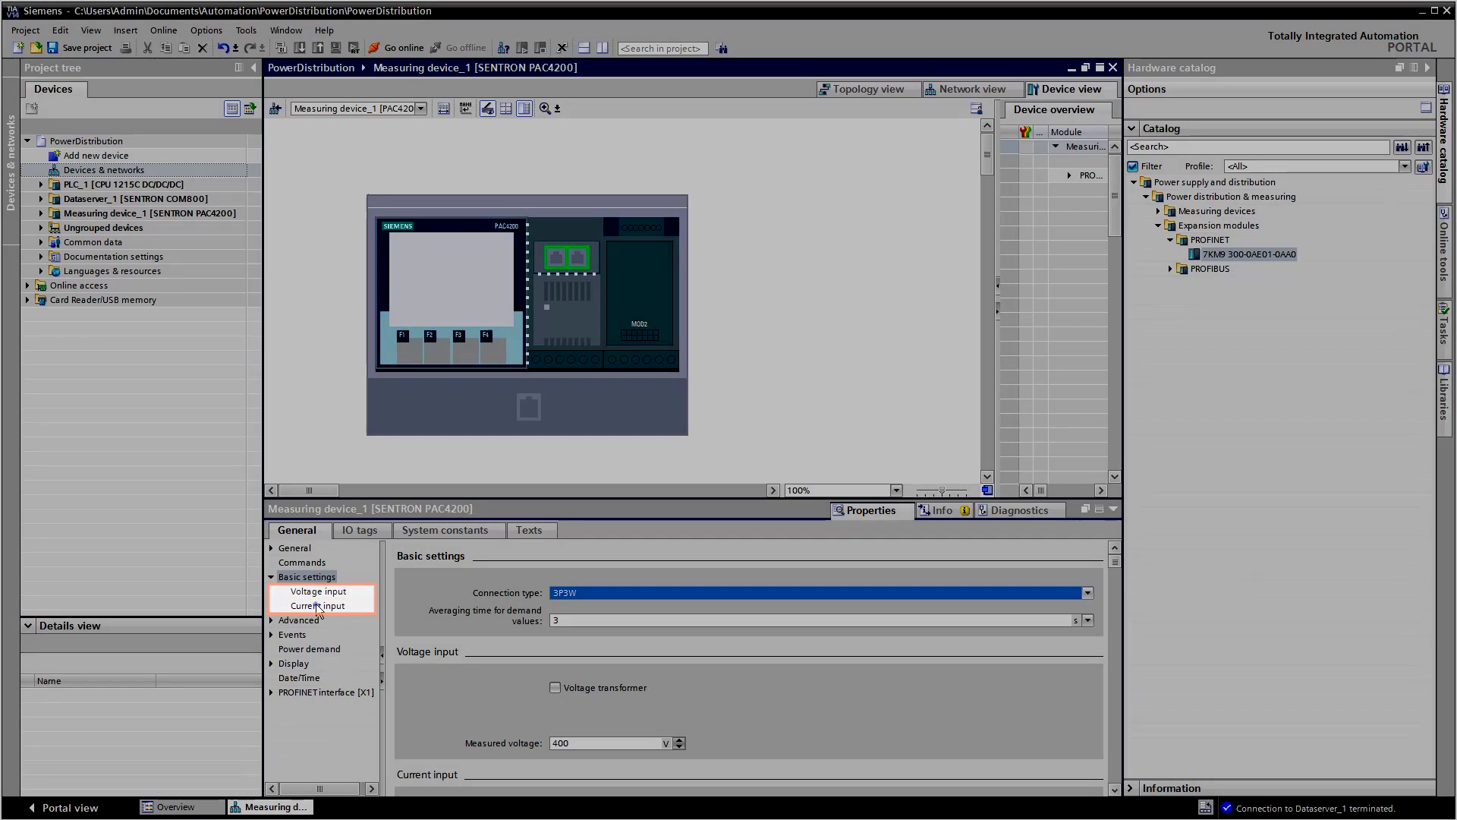
{"action": "left_click", "coordinate": [338, 606]}
{"action": "double_click", "coordinate": [589, 631]}
{"action": "type", "text": "100"}
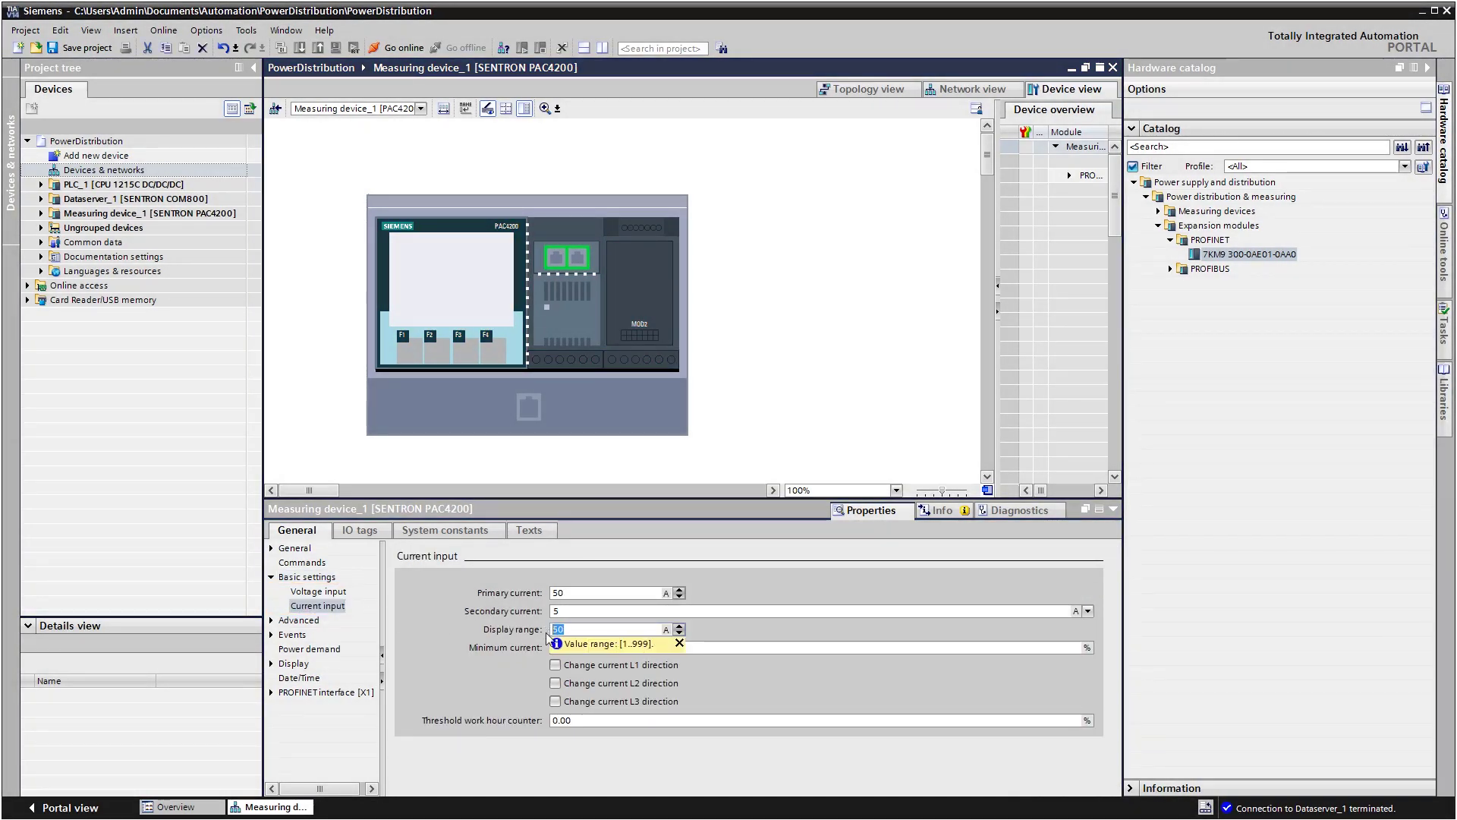
{"action": "key", "text": "Return"}
{"action": "left_click", "coordinate": [272, 621]}
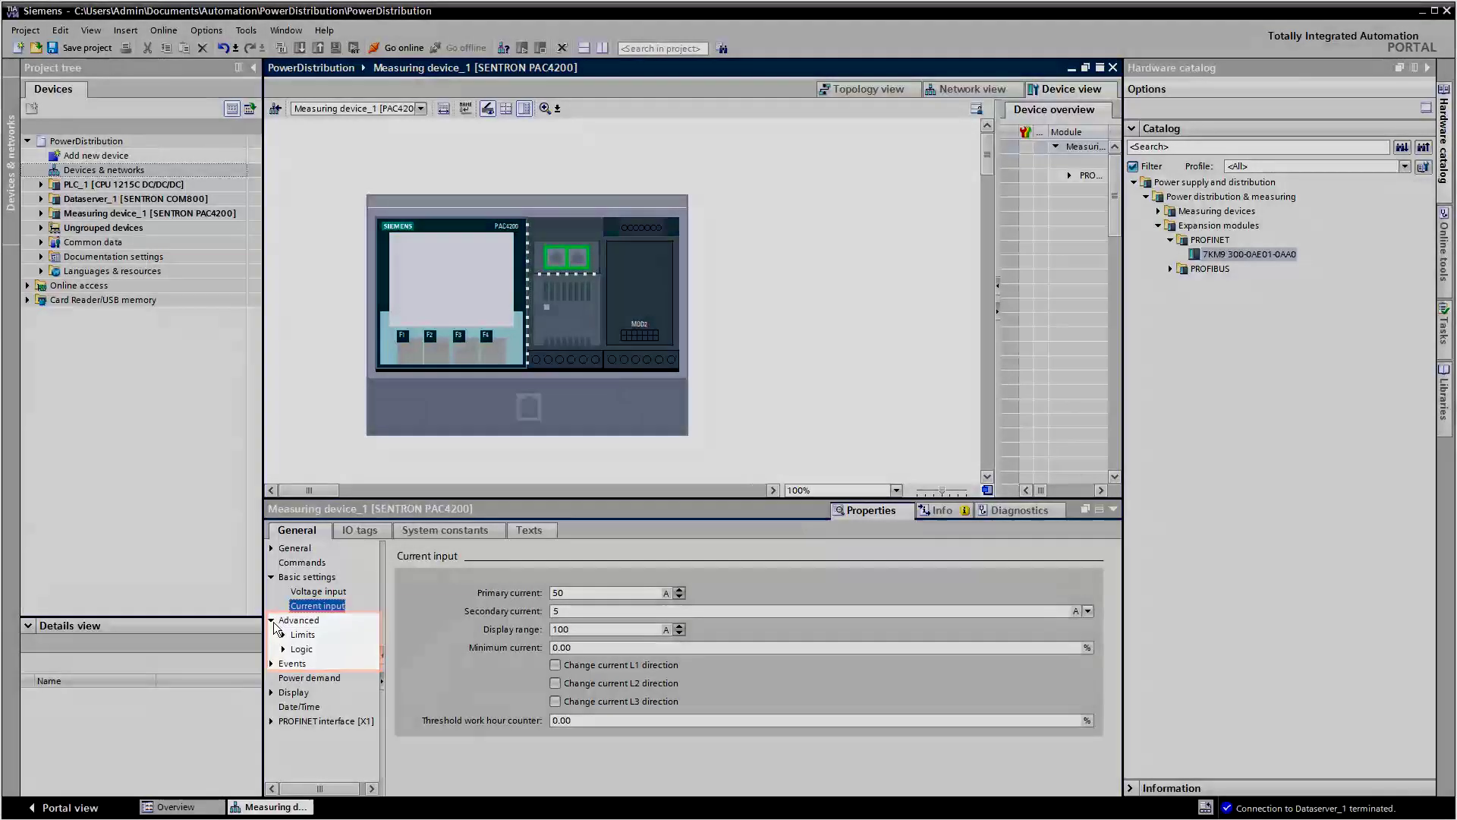
Set Limit 0's source to 3-Phase Average Voltage L-N and review the PMD started event settings.
{"action": "left_click", "coordinate": [283, 634]}
{"action": "left_click", "coordinate": [317, 620]}
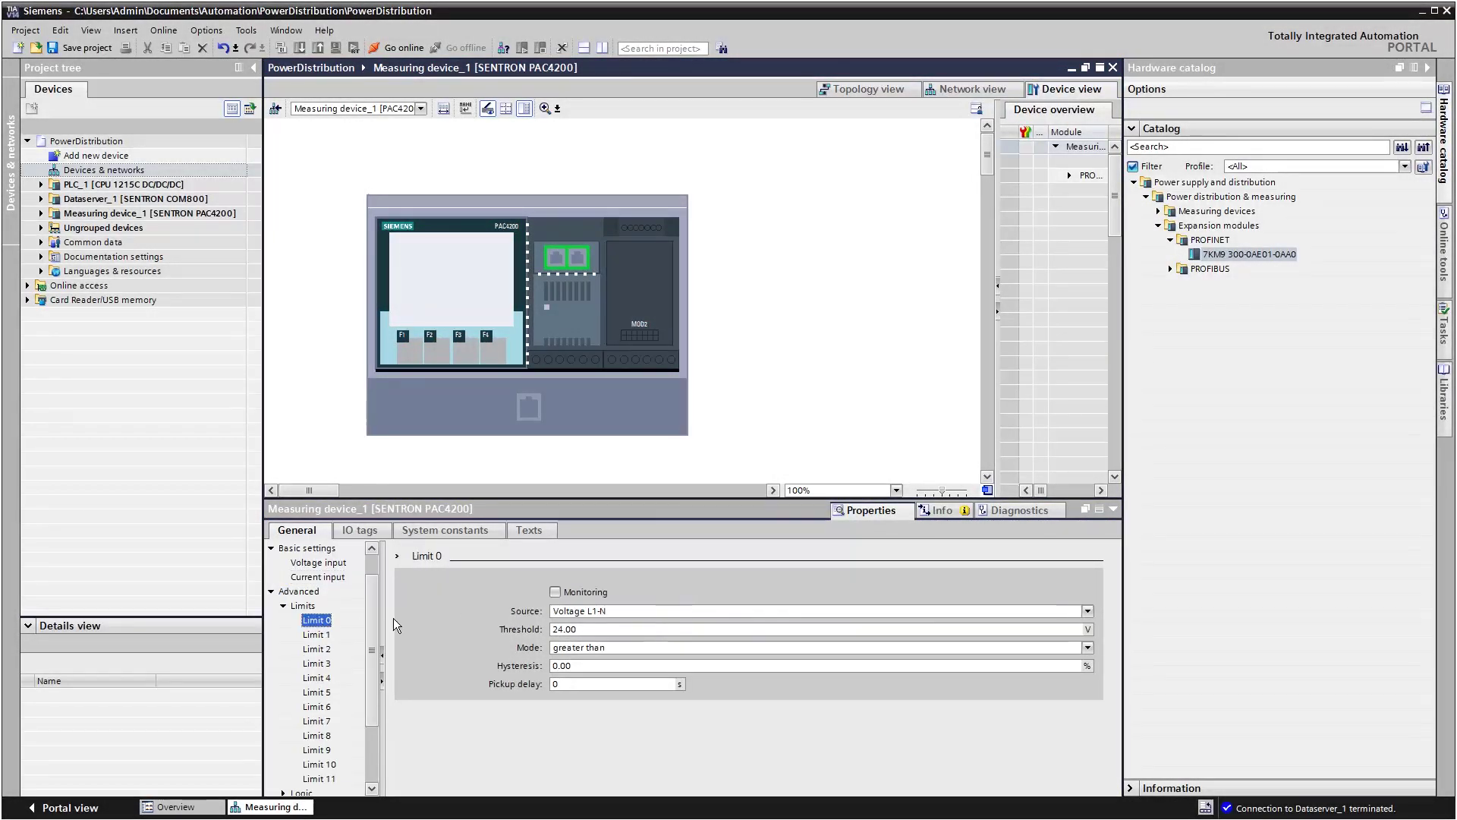
{"action": "left_click", "coordinate": [619, 611]}
{"action": "left_click", "coordinate": [608, 654]}
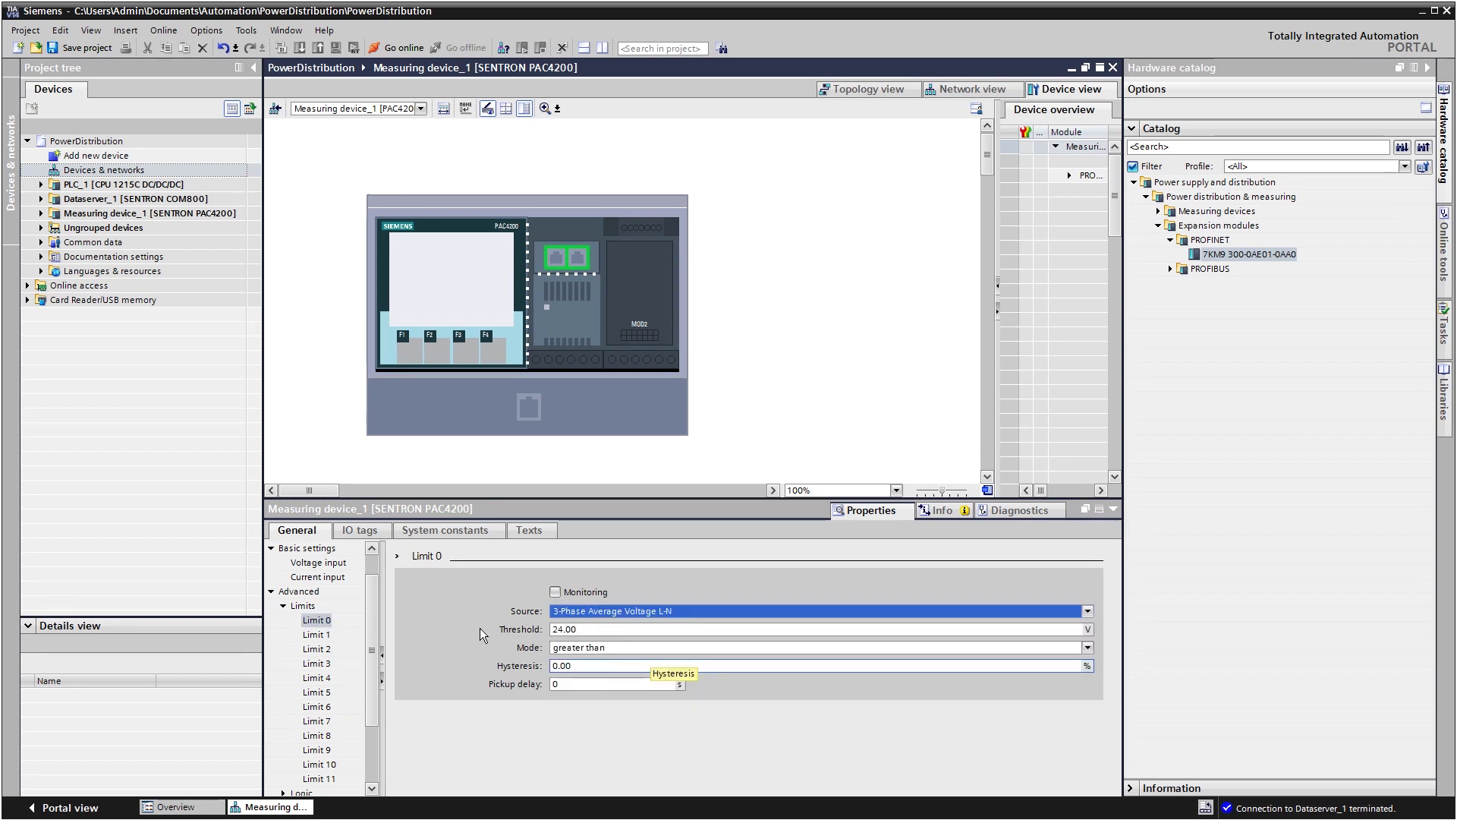
{"action": "left_click", "coordinate": [270, 590]}
{"action": "left_click", "coordinate": [272, 634]}
{"action": "left_click", "coordinate": [283, 649]}
{"action": "left_click", "coordinate": [309, 664]}
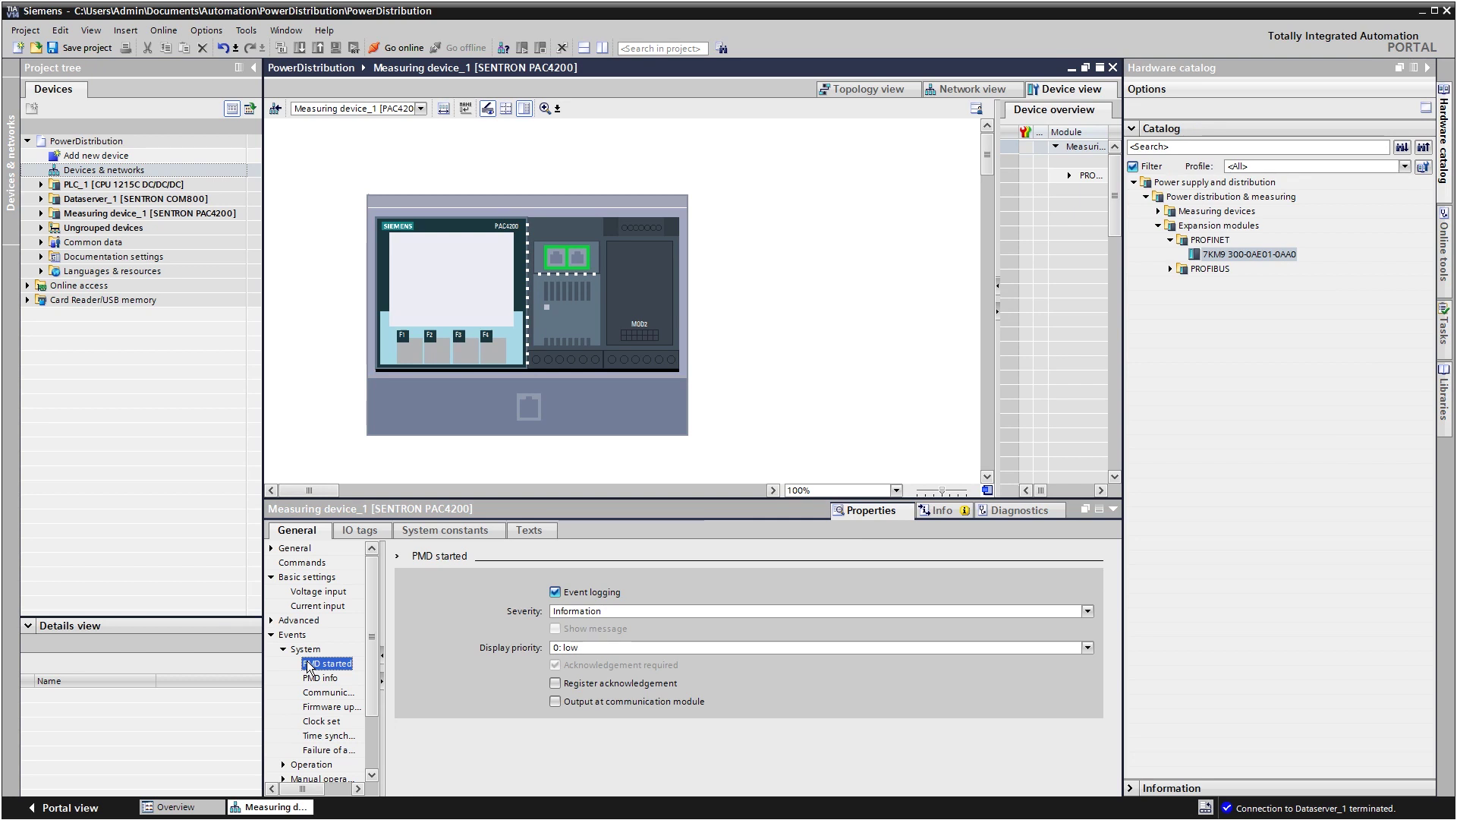
{"action": "left_click", "coordinate": [271, 635]}
Make Screen 1 show two digital displays, with Display 2 measuring Voltage L2-N.
{"action": "left_click", "coordinate": [271, 664]}
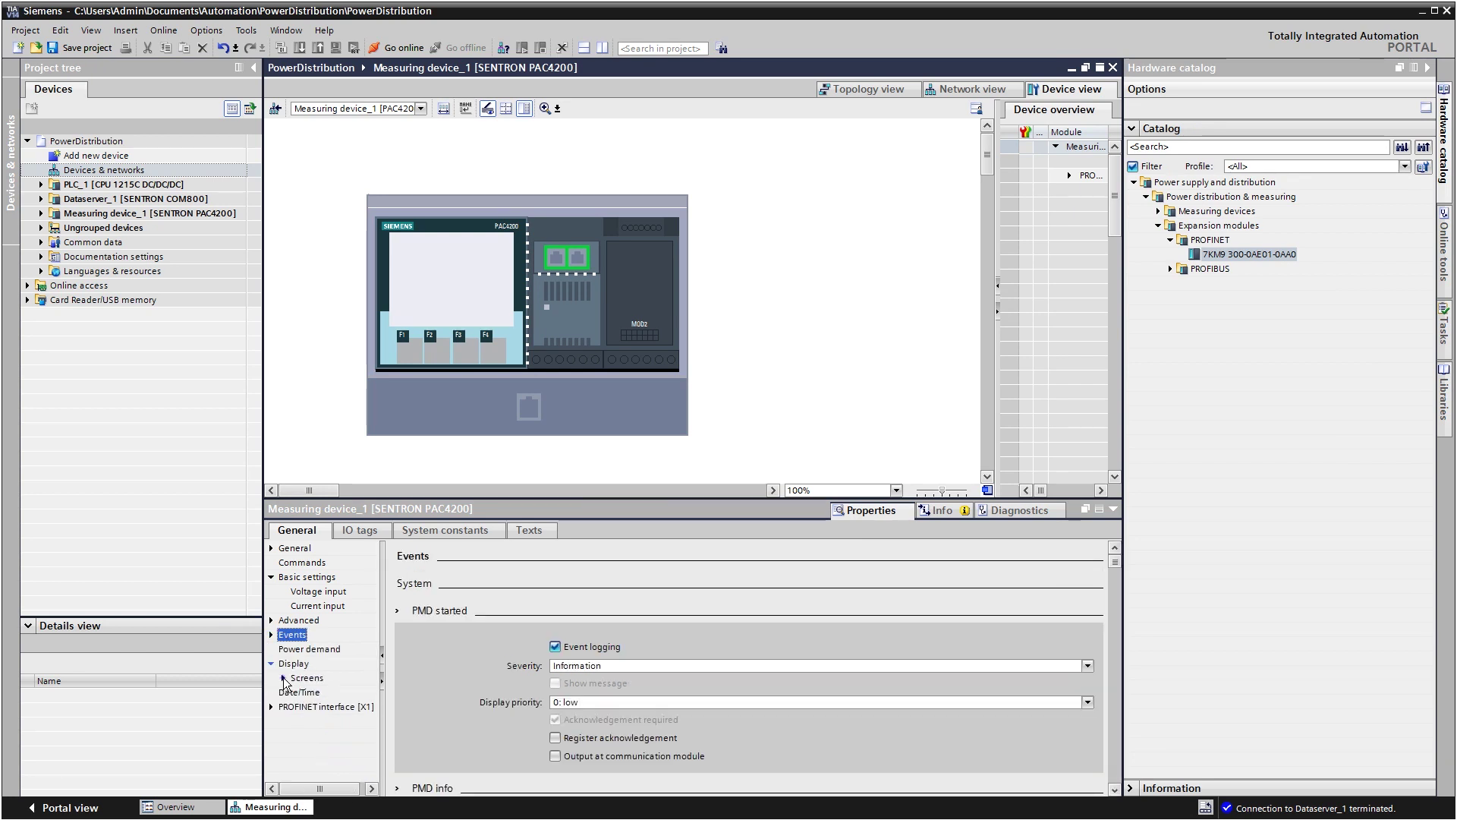
{"action": "left_click", "coordinate": [283, 677]}
{"action": "left_click", "coordinate": [315, 692]}
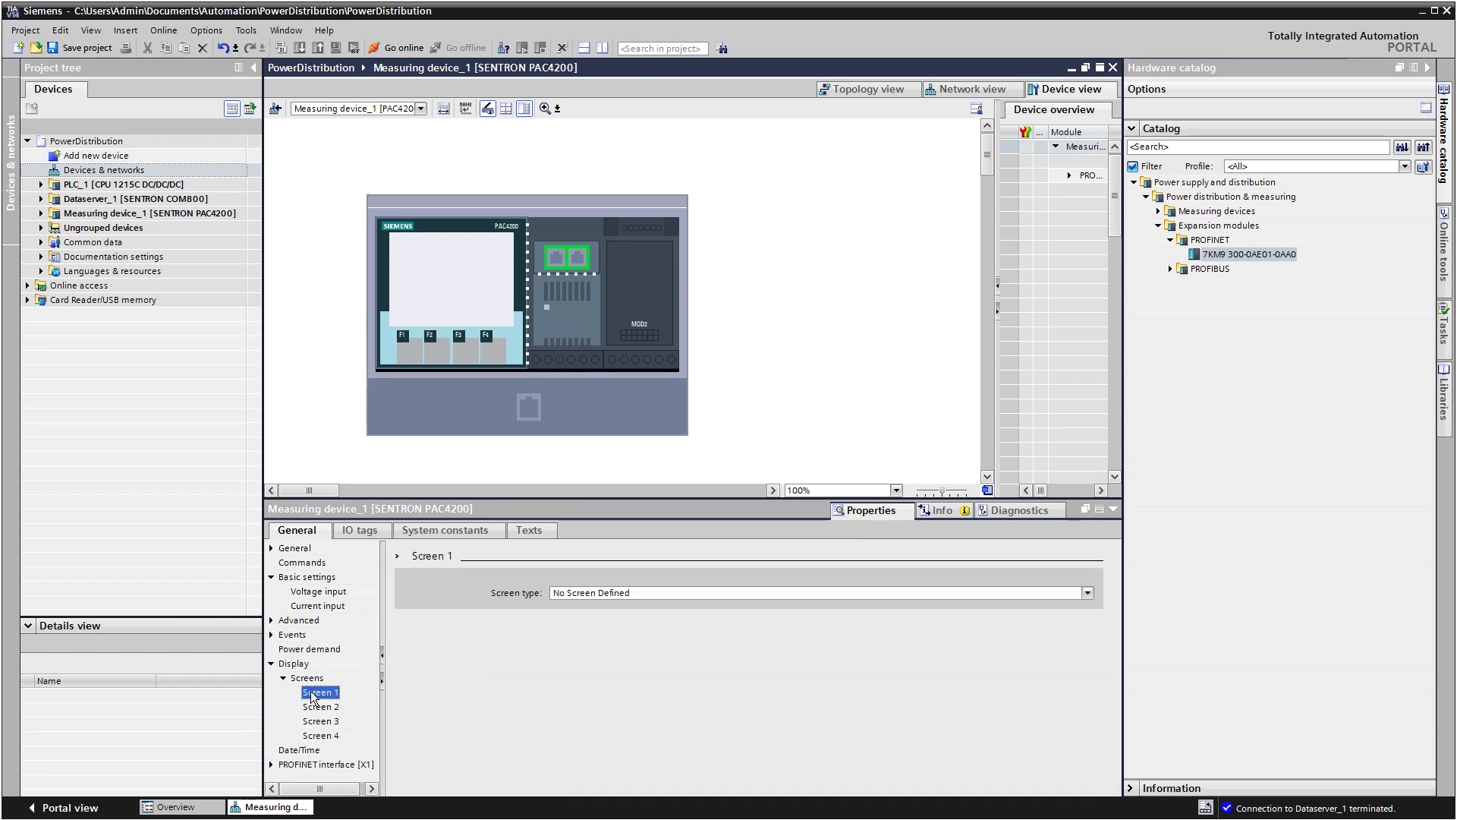
{"action": "left_click", "coordinate": [611, 596]}
{"action": "left_click", "coordinate": [620, 618]}
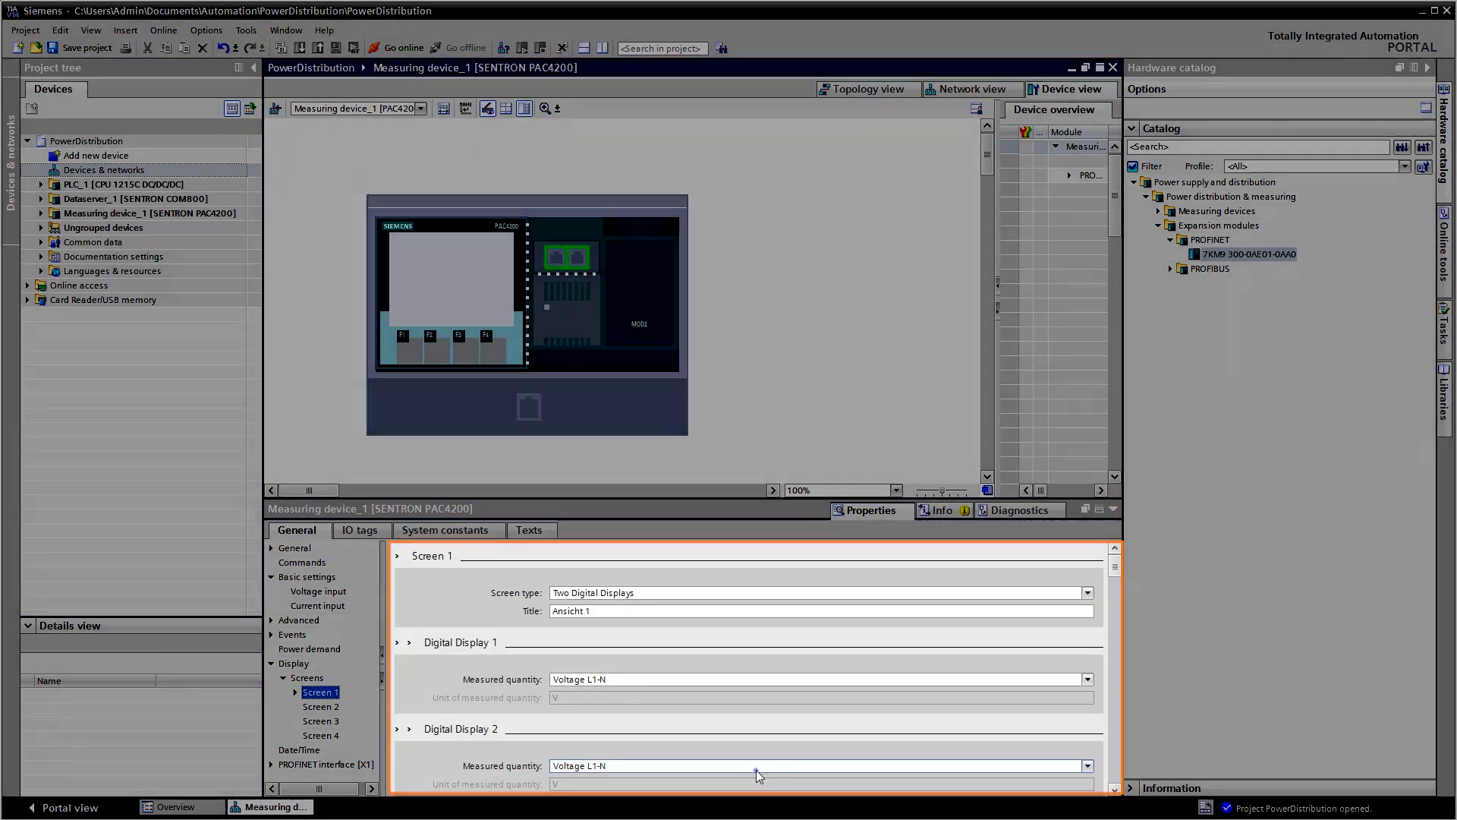
{"action": "left_click", "coordinate": [756, 770]}
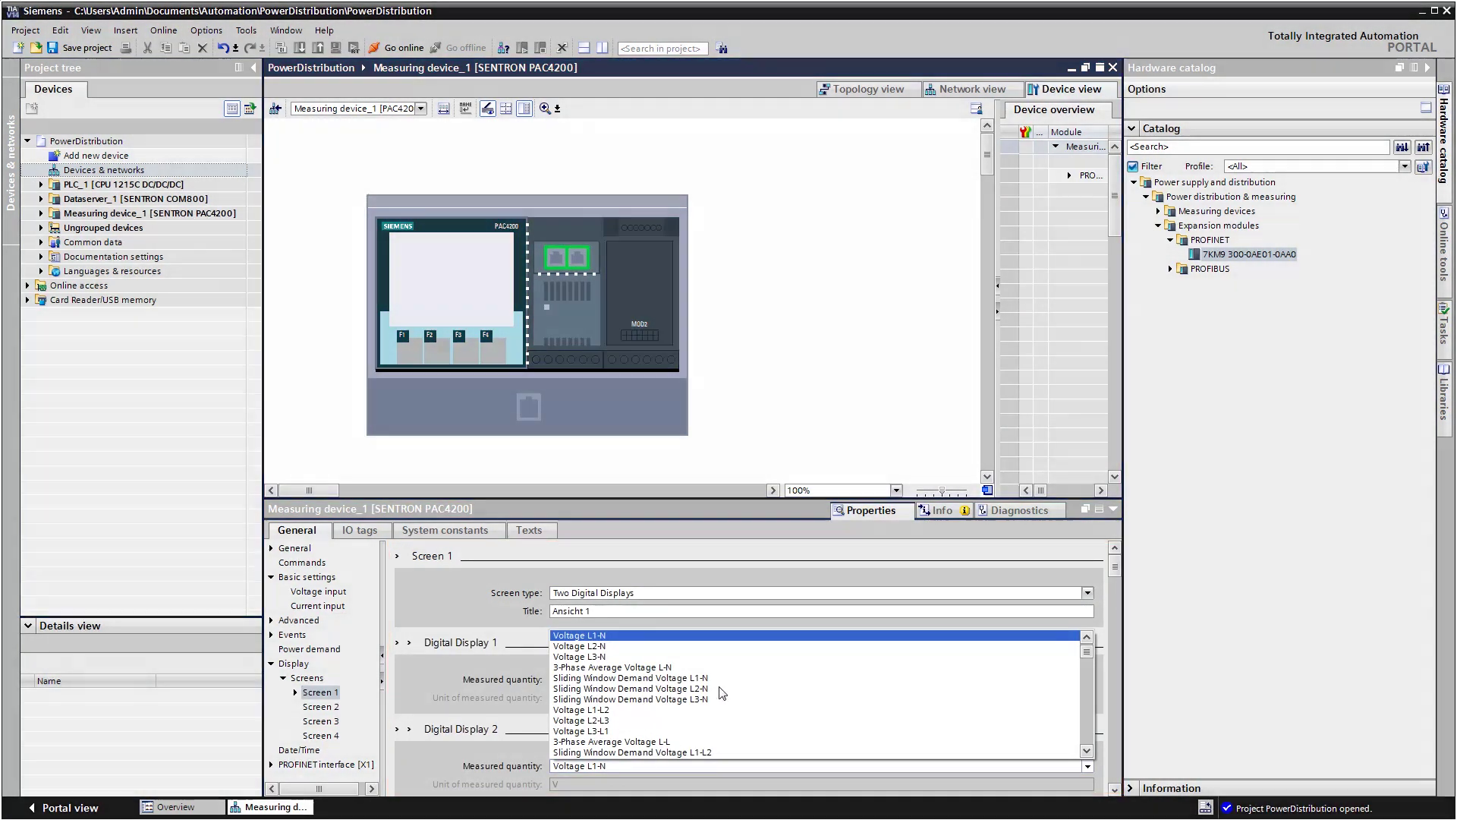
{"action": "left_click", "coordinate": [717, 646]}
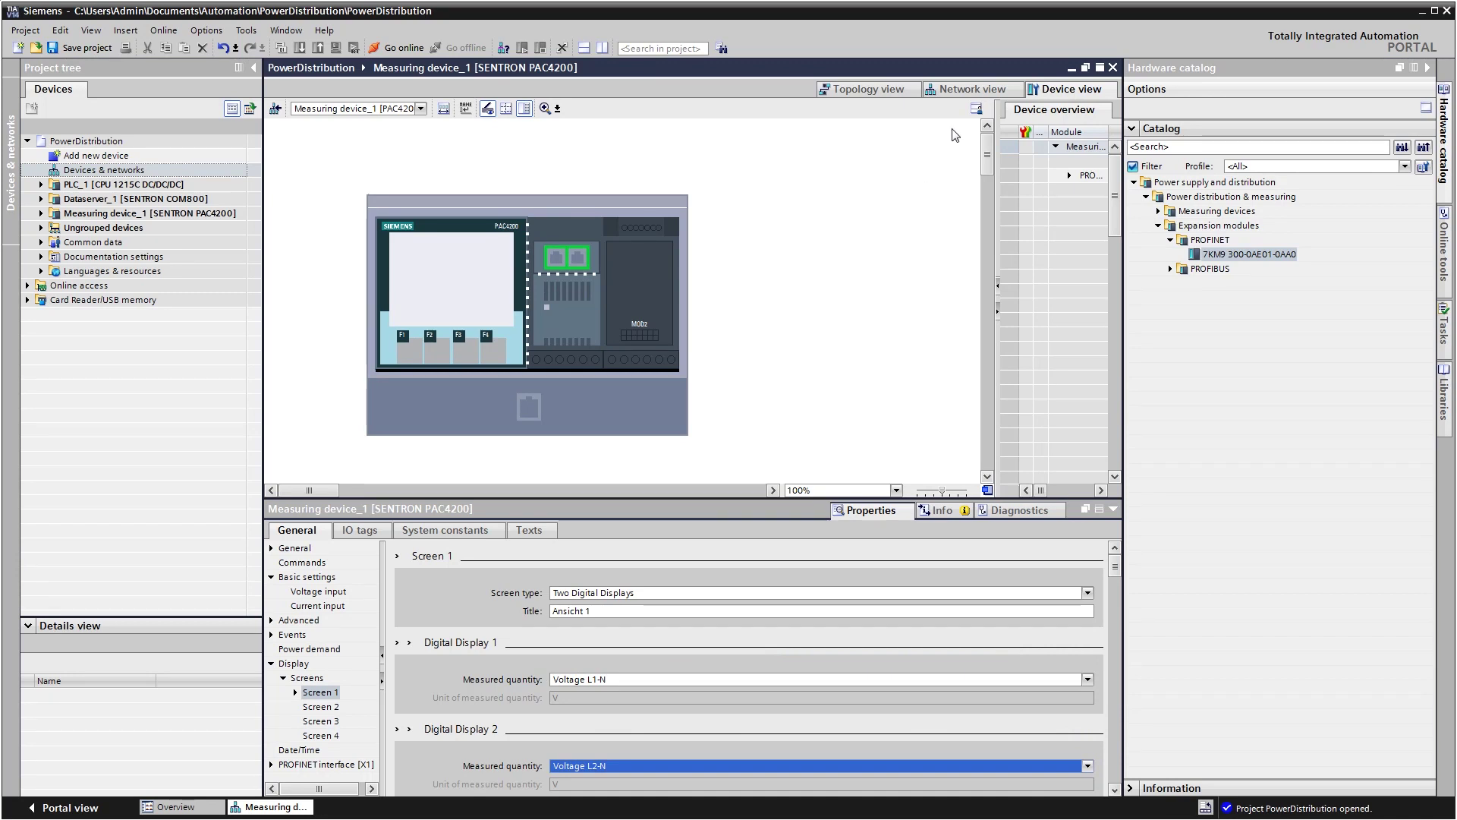
Wire the PAC4200's PROFINET port to the PN/IE_1 subnet in the network view.
{"action": "left_click", "coordinate": [972, 89]}
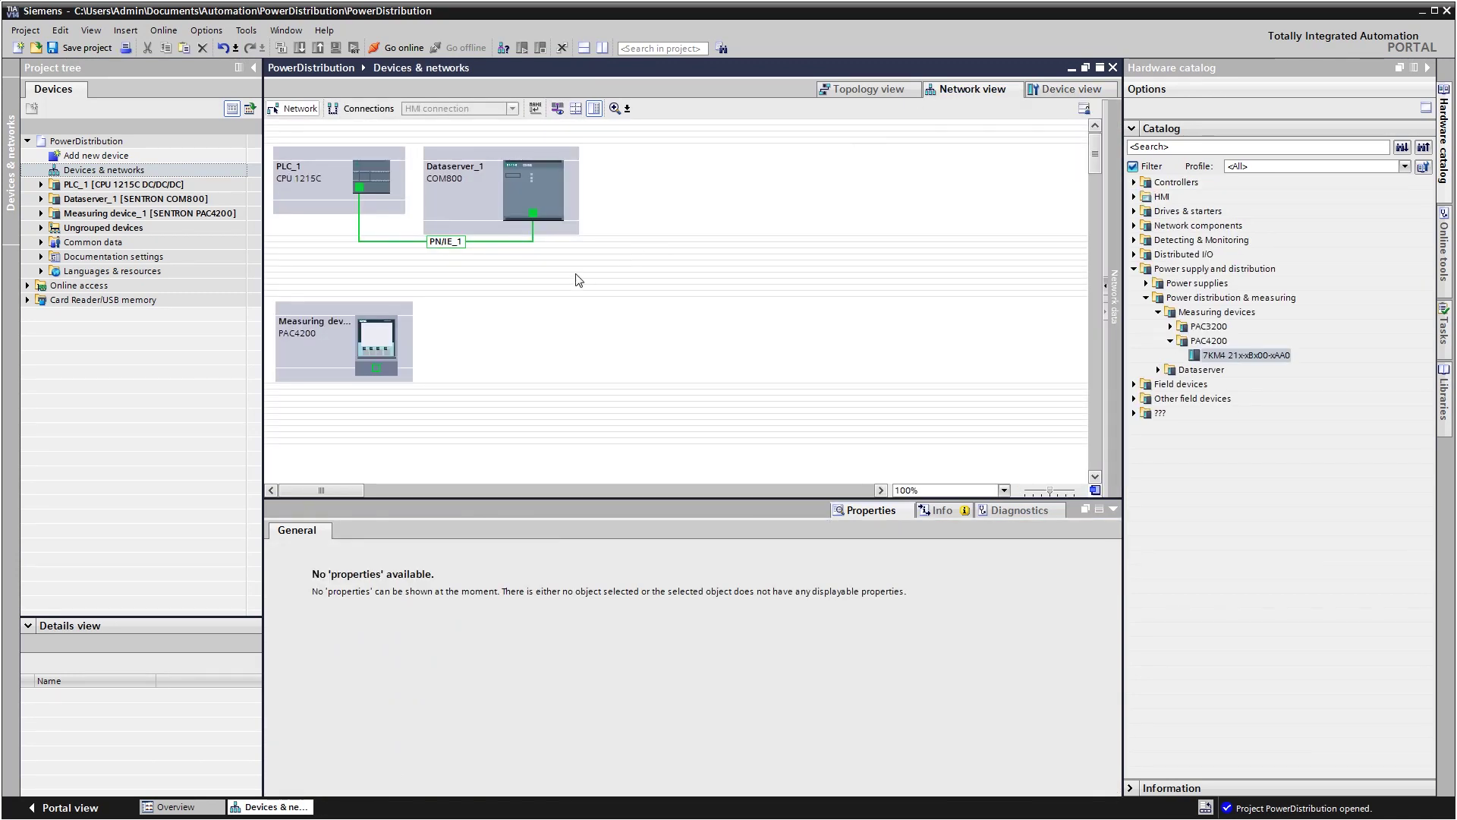
{"action": "left_click_drag", "start_coordinate": [376, 367], "coordinate": [381, 242]}
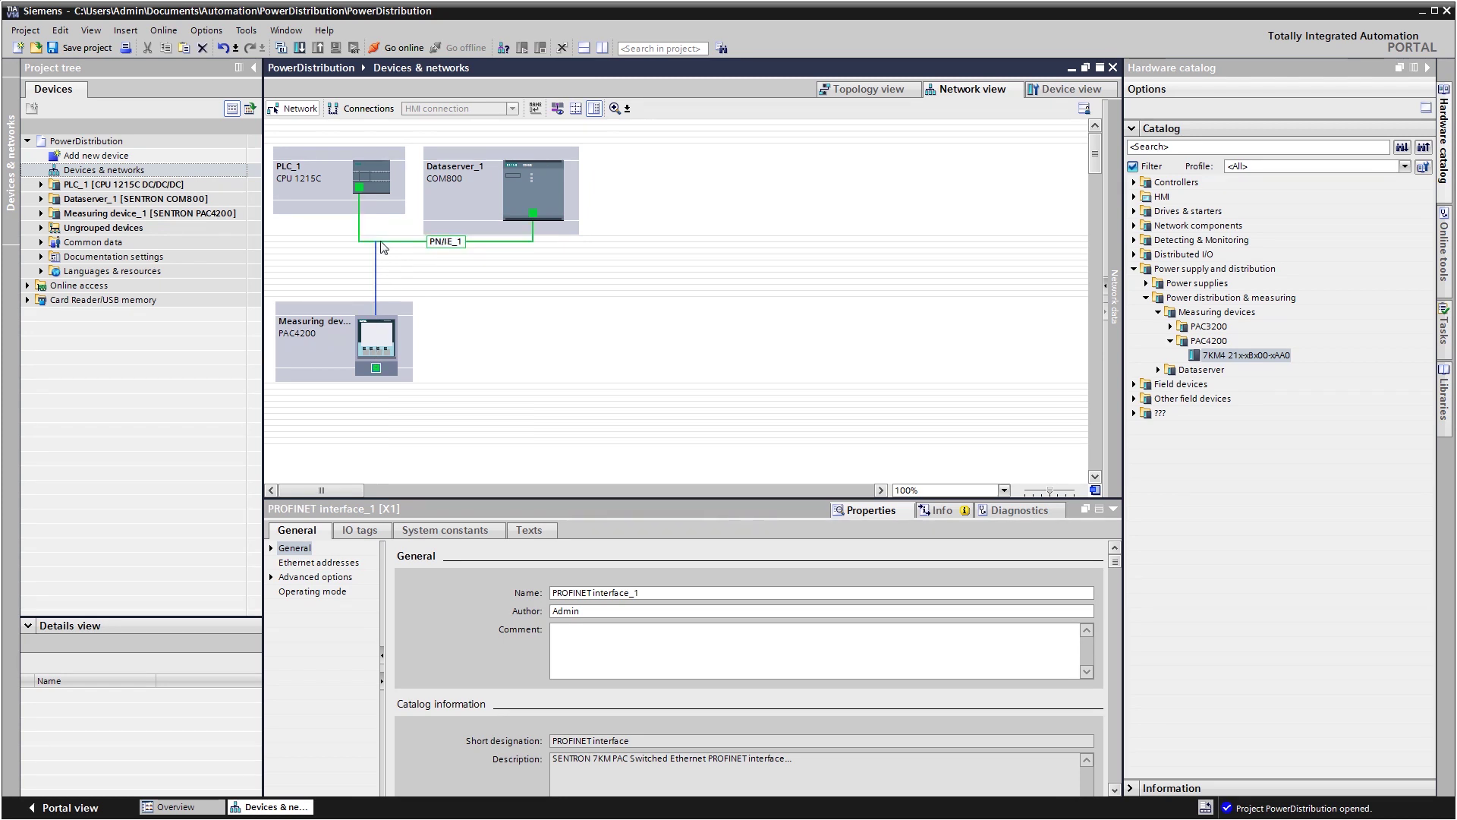